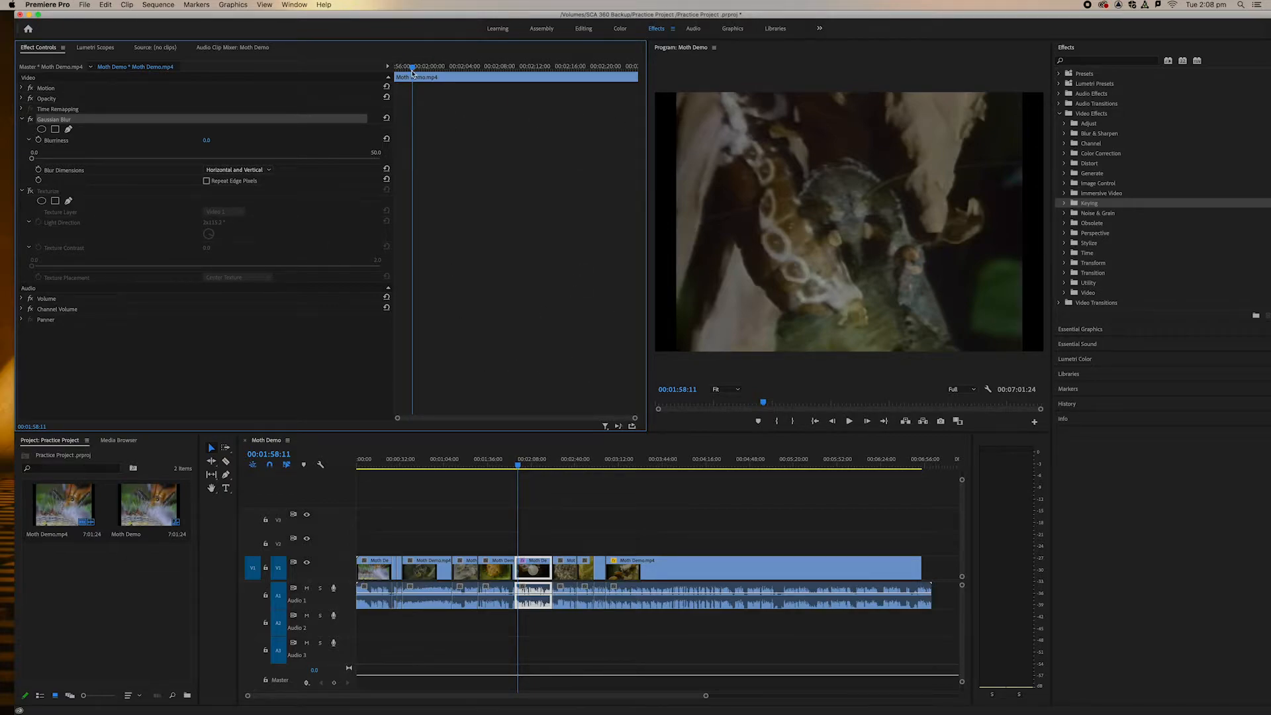
# Turn on keyframing for the Gaussian Blur's Blurriness at the clip's start, 00:01:56:06, with a value of 0
pyautogui.moveTo(412, 71); pyautogui.dragTo(490, 74)
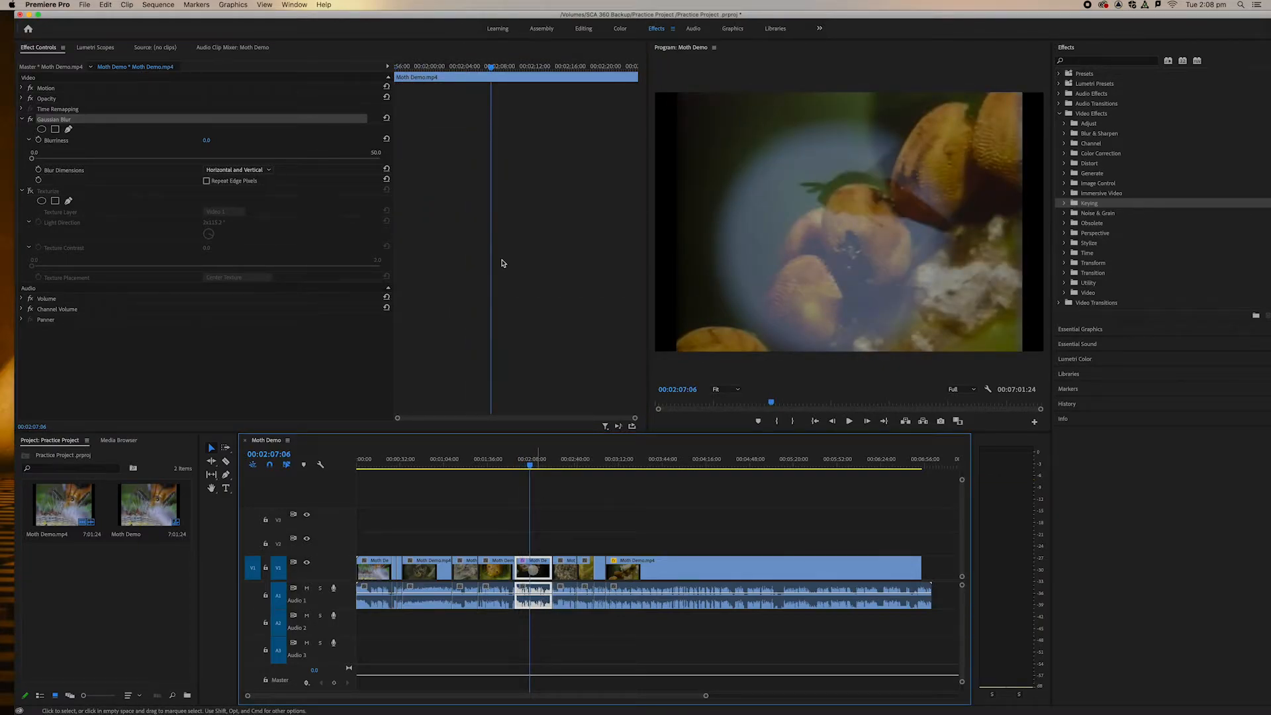
pyautogui.moveTo(491, 66); pyautogui.dragTo(378, 69)
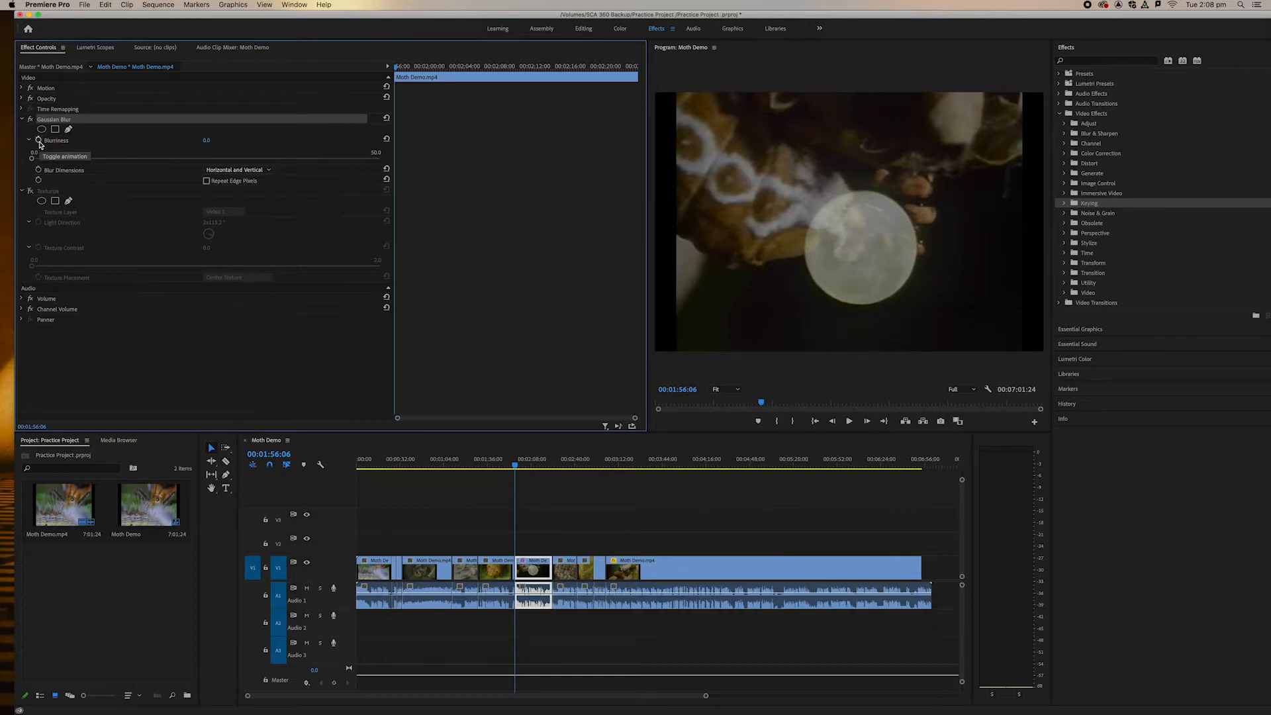
pyautogui.click(38, 140)
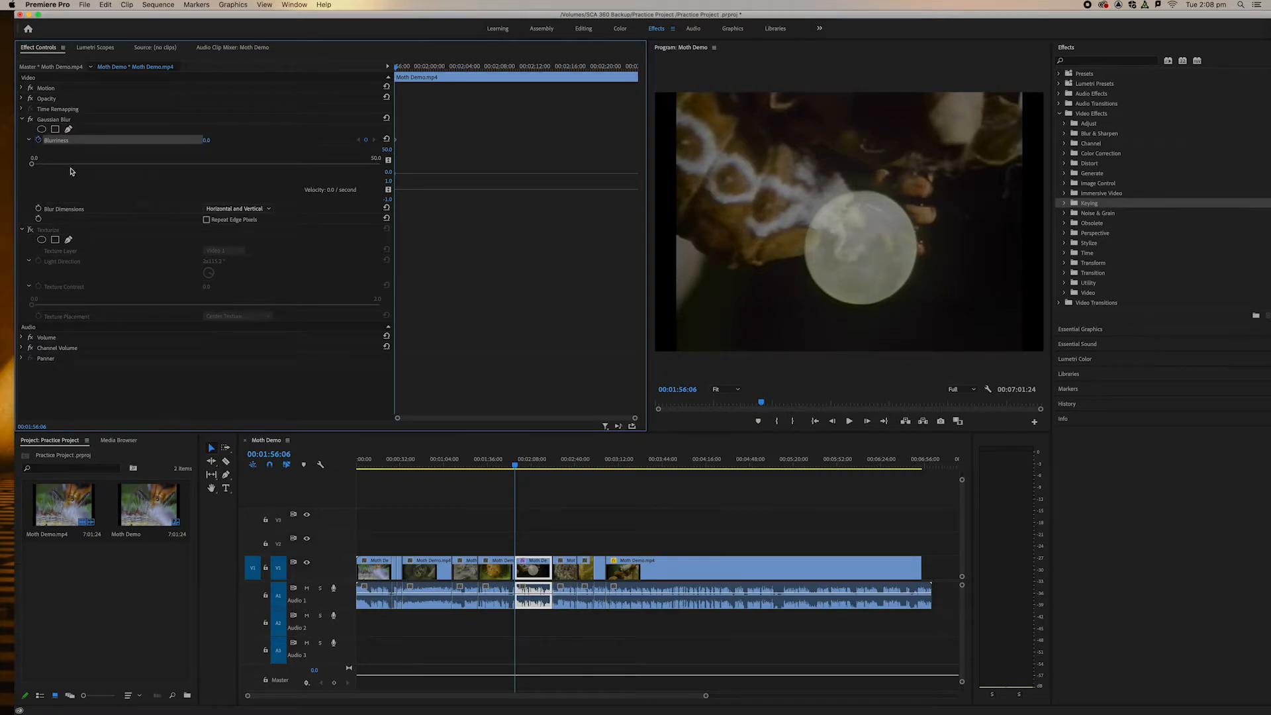
pyautogui.moveTo(32, 164); pyautogui.dragTo(5, 164)
# Add a Blurriness keyframe of 53 at 00:02:03:46 and play the clip from its start
pyautogui.moveTo(397, 70); pyautogui.dragTo(463, 72)
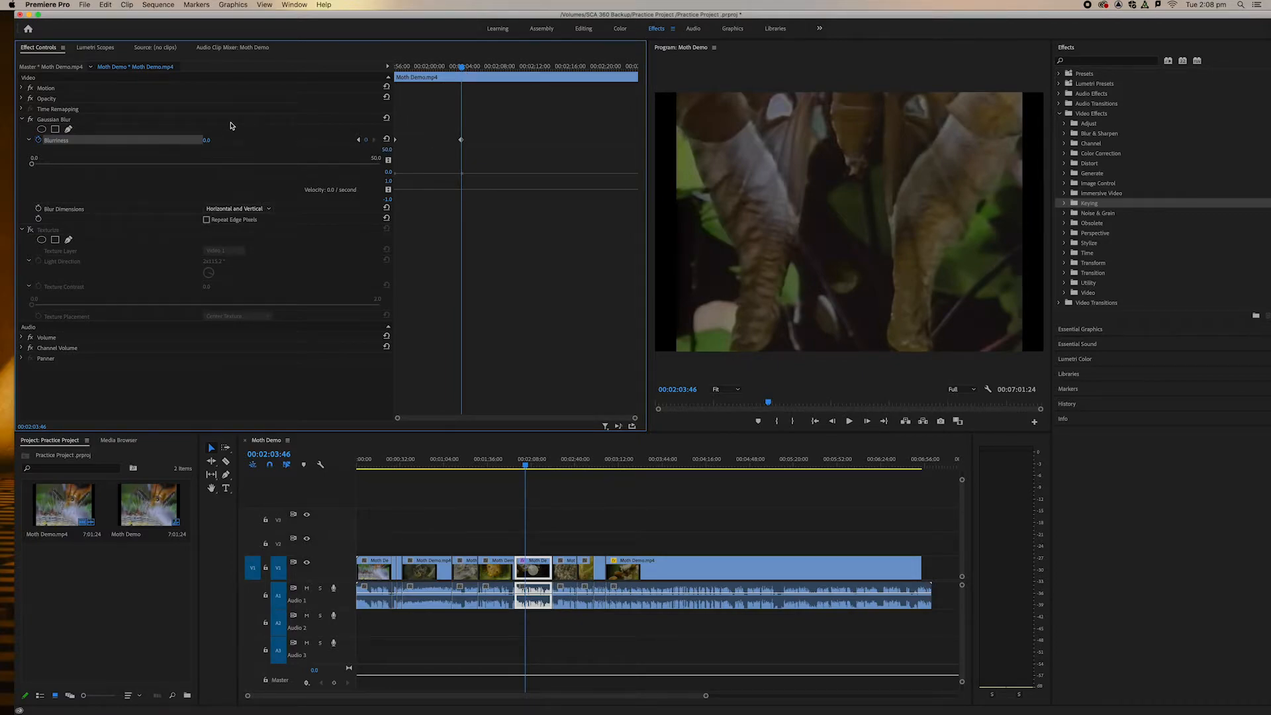
pyautogui.moveTo(206, 140); pyautogui.dragTo(242, 140)
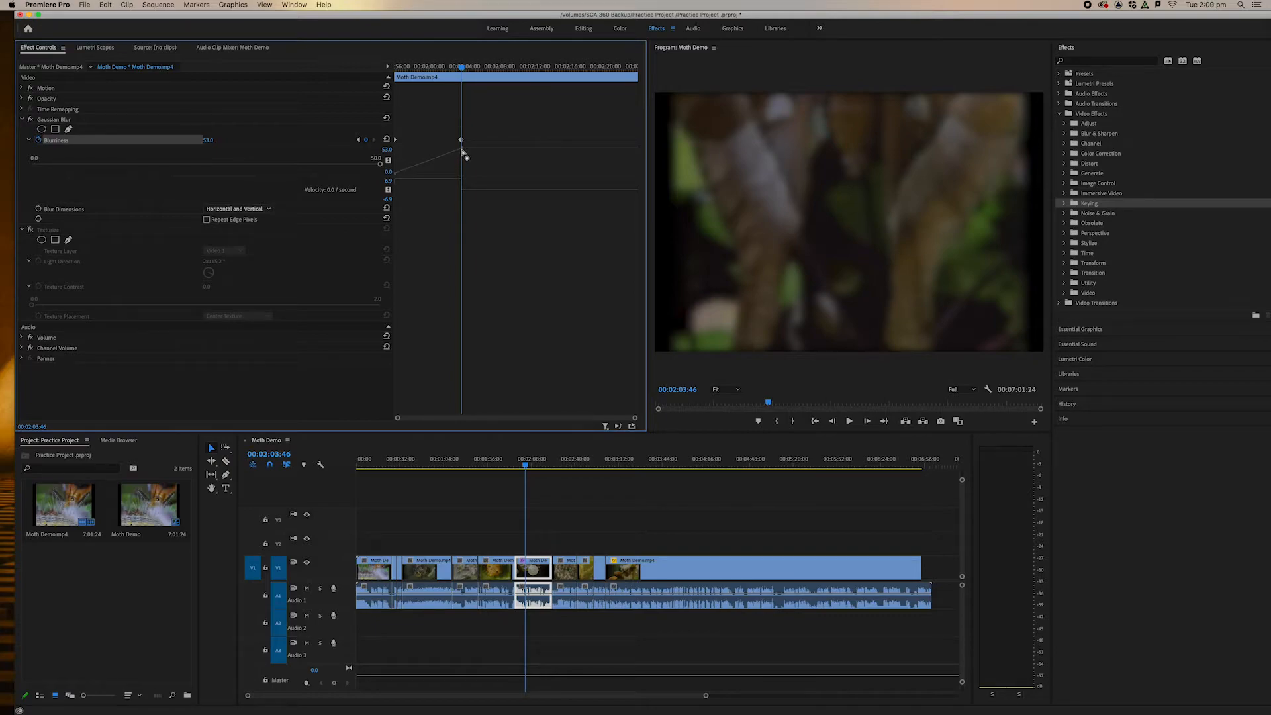
pyautogui.press('Up')
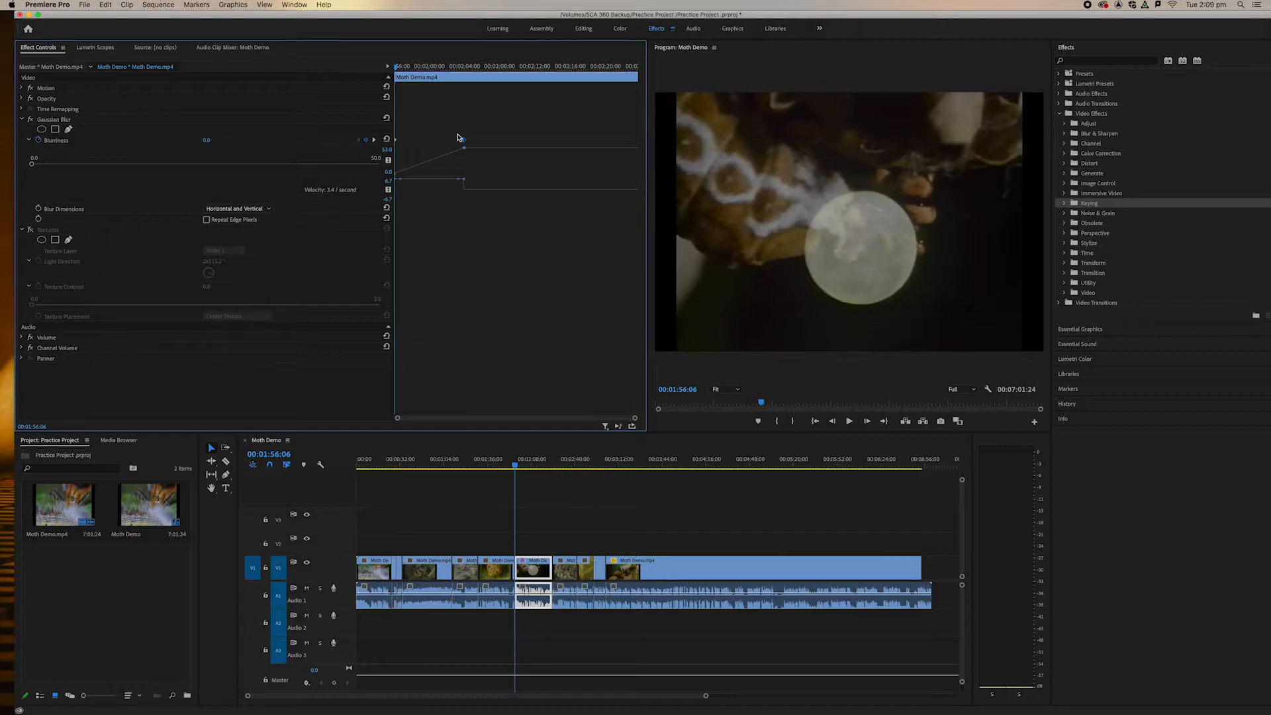
pyautogui.press('space')
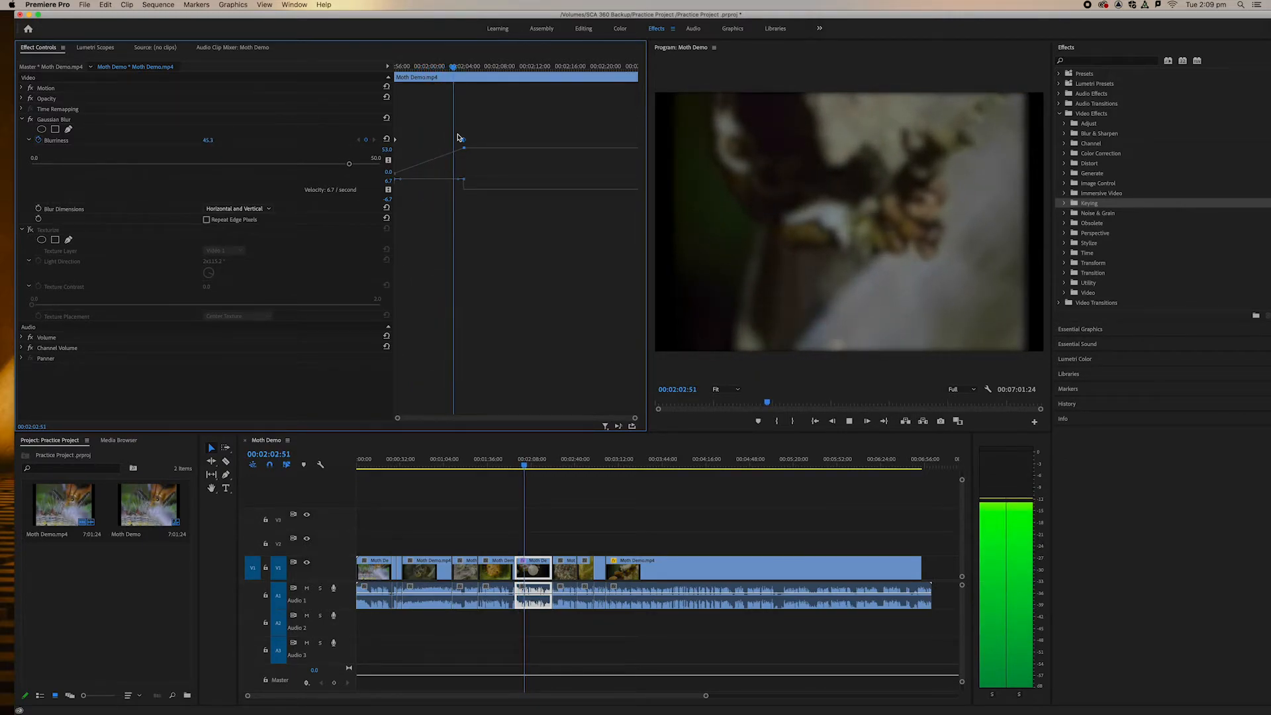
pyautogui.press('space')
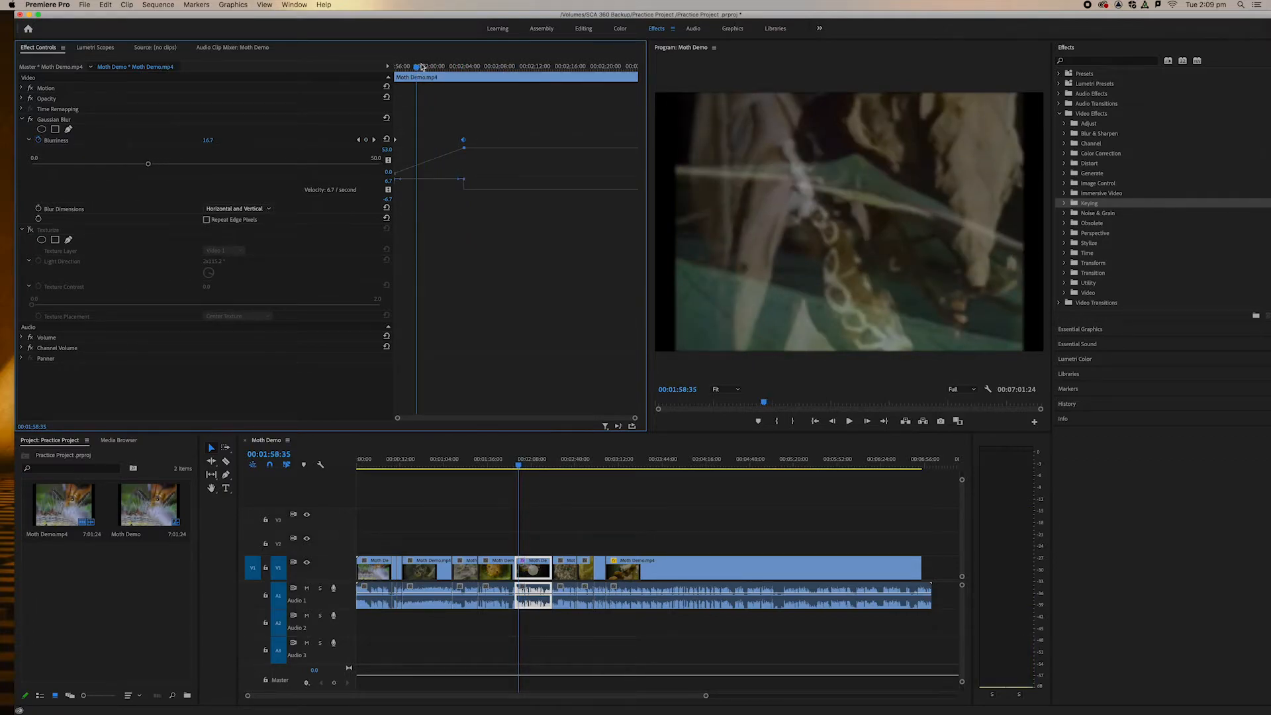
# Add Blurriness keyframes of 0 at 00:01:58:35 and 46.3 at 00:02:01:04
pyautogui.click(369, 141)
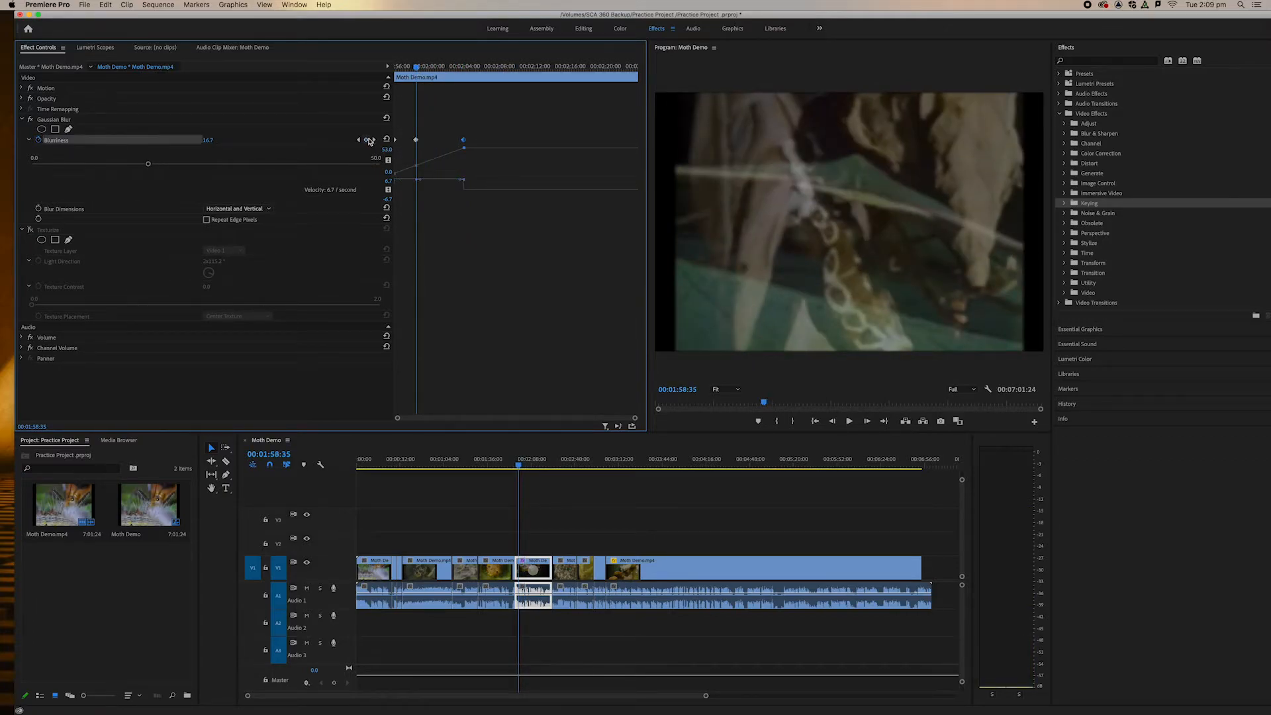
pyautogui.moveTo(207, 141); pyautogui.dragTo(96, 141)
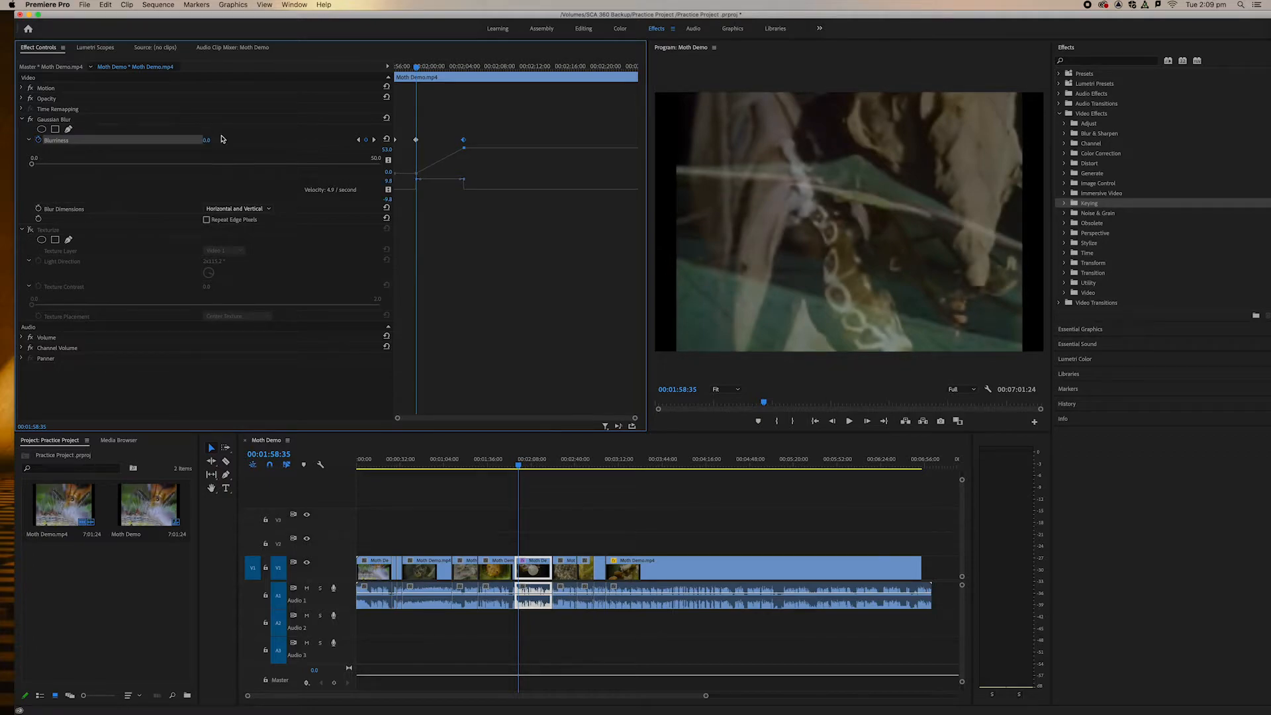
pyautogui.moveTo(422, 75); pyautogui.dragTo(438, 75)
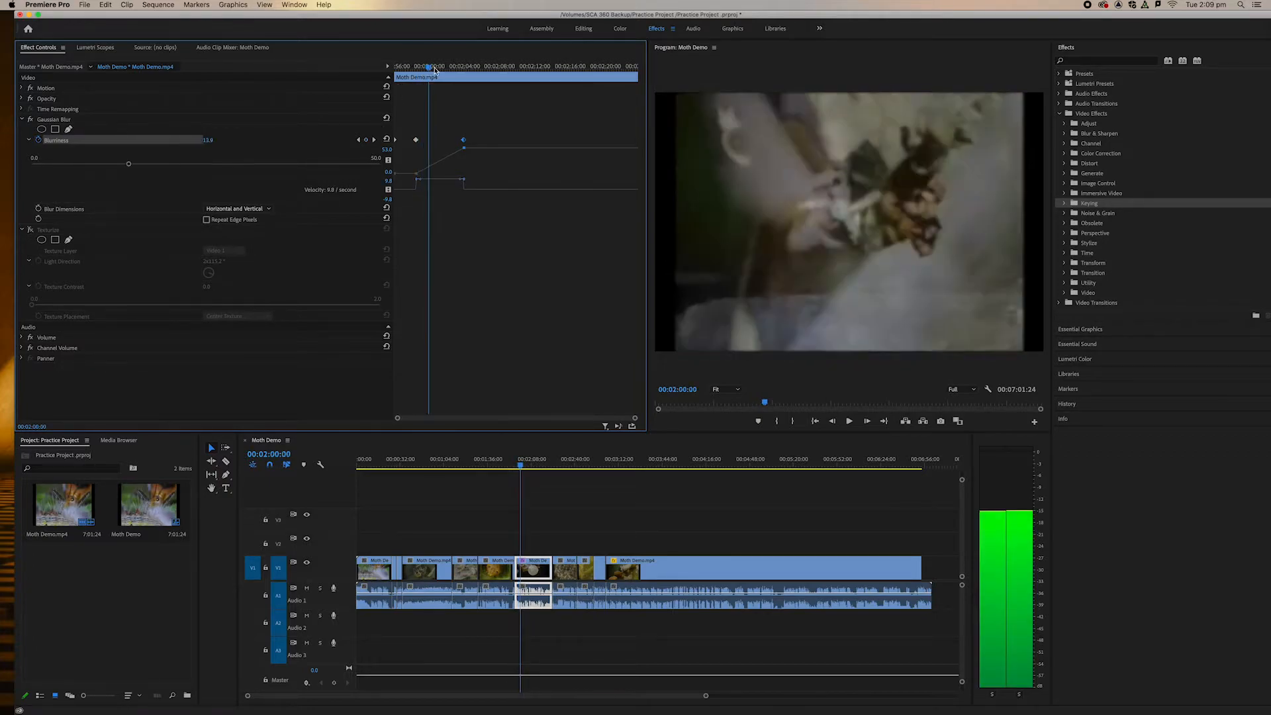
pyautogui.click(367, 141)
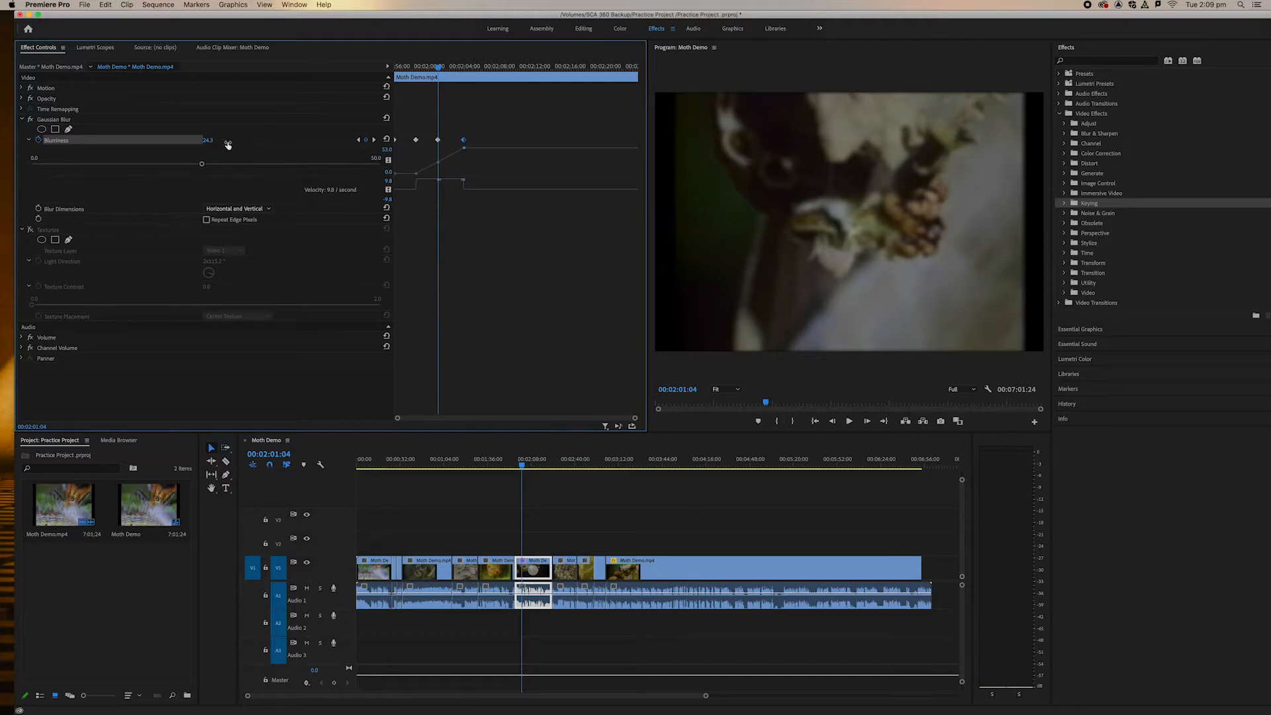
pyautogui.moveTo(209, 140); pyautogui.dragTo(346, 93)
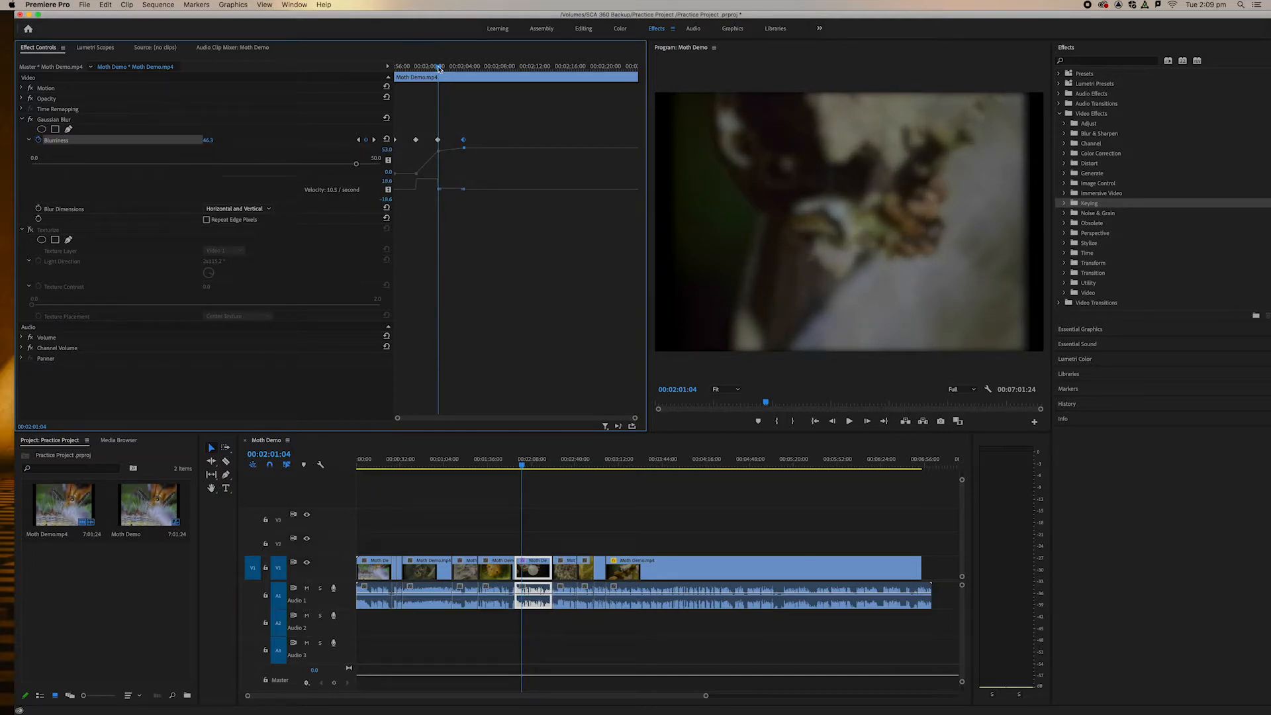
# Add Blurriness keyframes of 76 at 00:02:05:42 and 48 at 00:02:10:50
pyautogui.moveTo(439, 69); pyautogui.dragTo(478, 68)
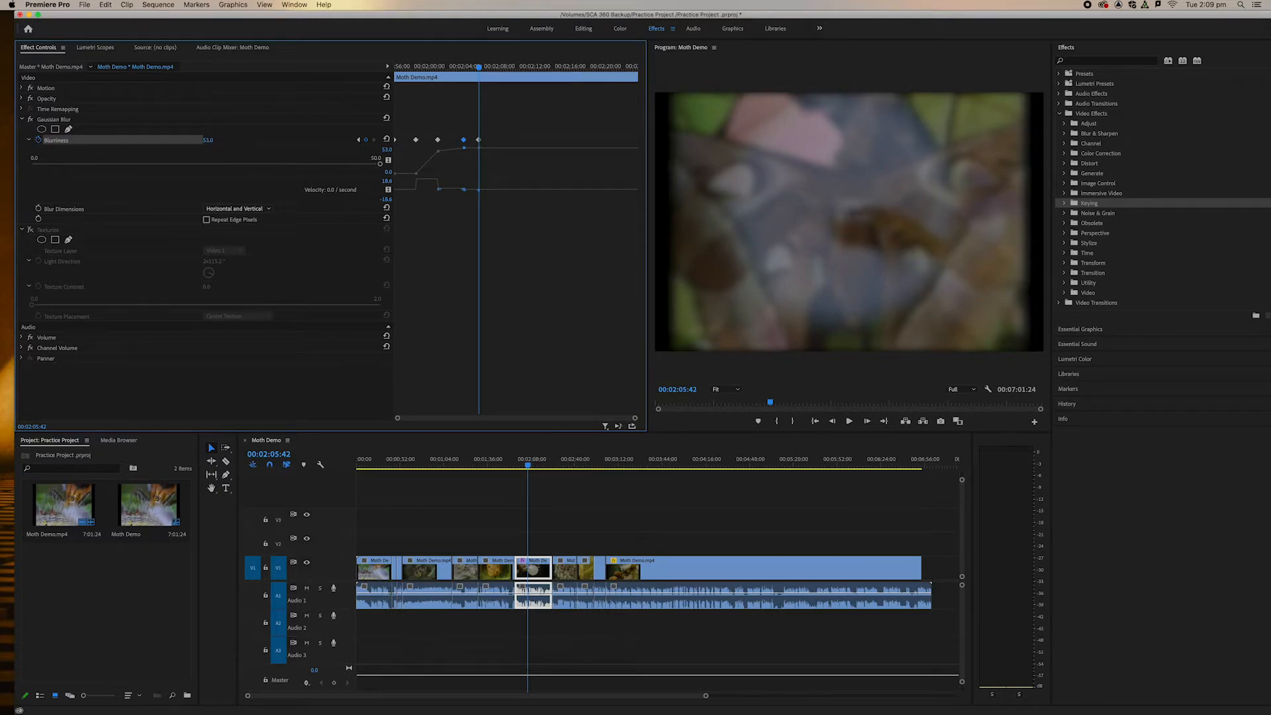
pyautogui.moveTo(208, 139); pyautogui.dragTo(223, 140)
pyautogui.click(525, 67)
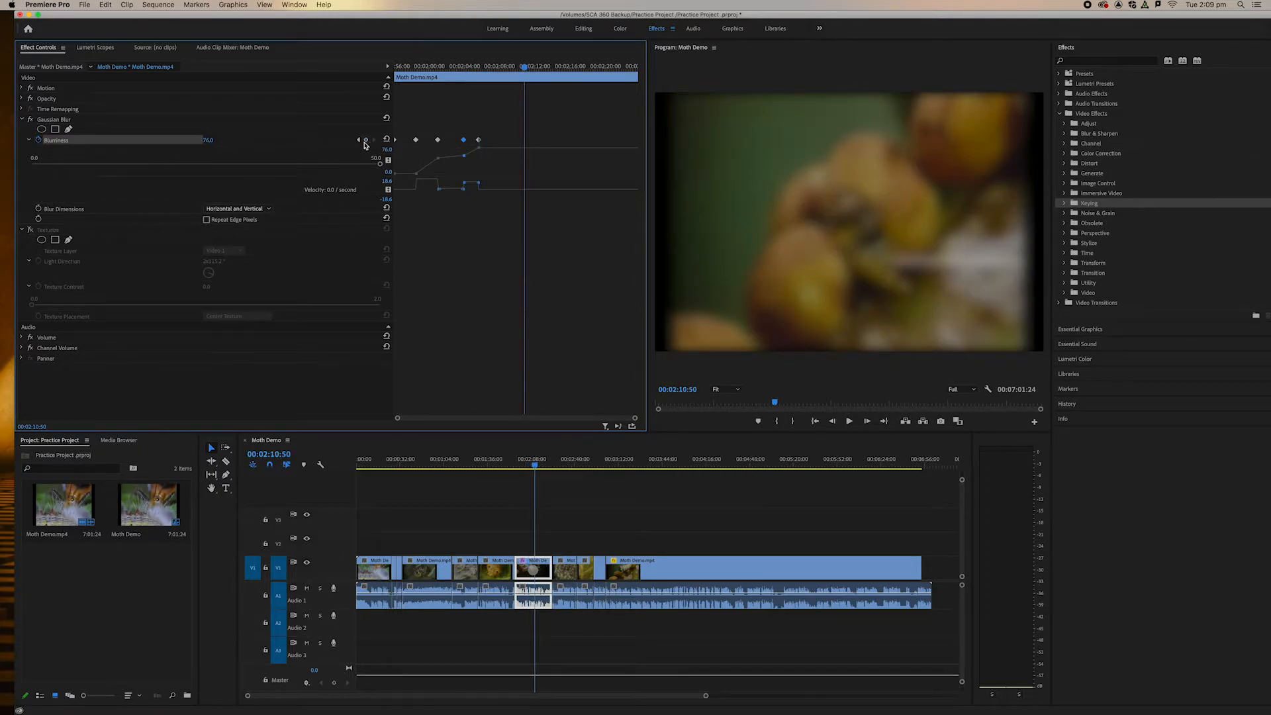
pyautogui.click(365, 140)
pyautogui.moveTo(207, 140)
pyautogui.mouseDown()
pyautogui.moveTo(225, 139)
pyautogui.moveTo(190, 140)
pyautogui.mouseUp()
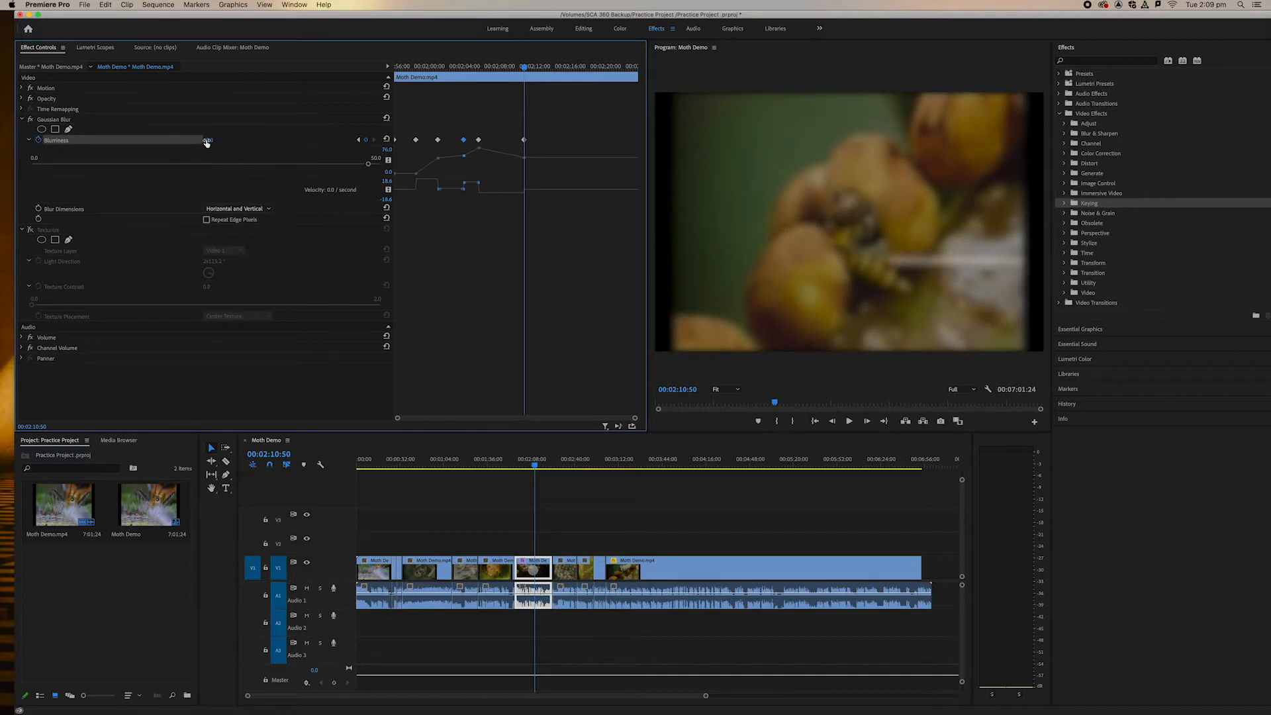
# Reshape the Blurriness graph by lowering the points of the keyframes at 00:02:05:42 and 00:02:10:50
pyautogui.click(478, 140)
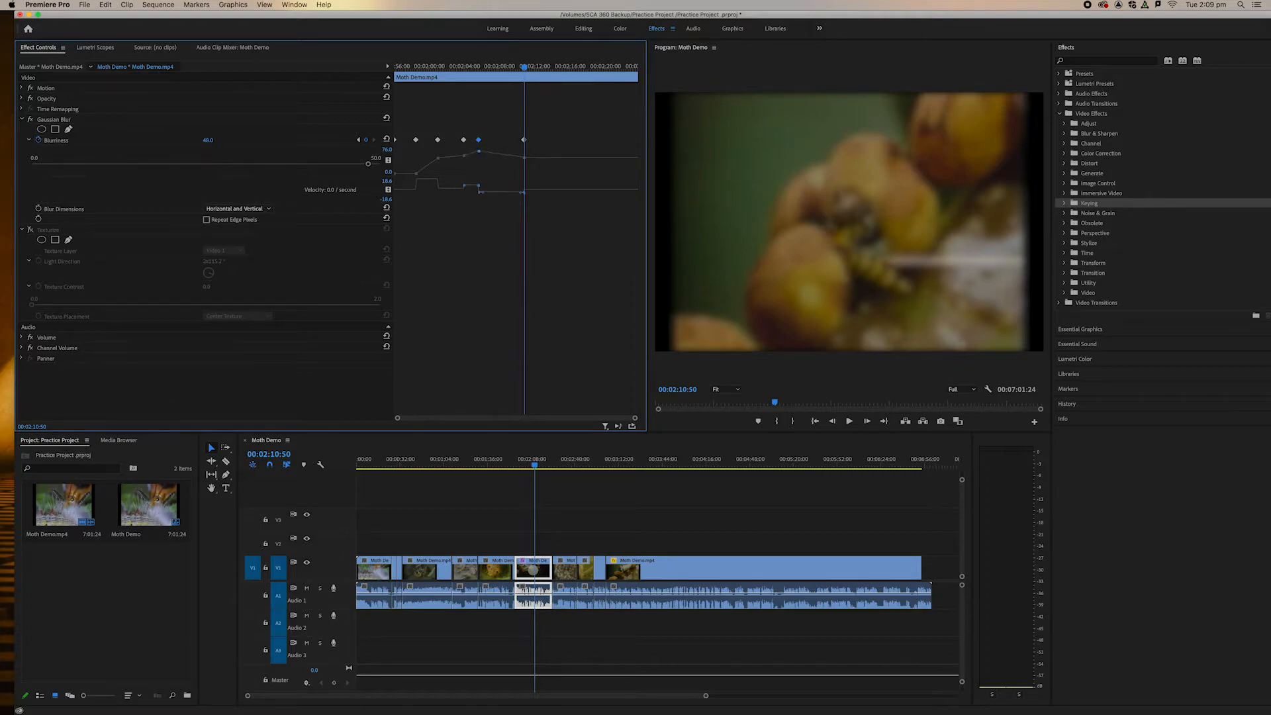
pyautogui.moveTo(479, 151); pyautogui.dragTo(524, 154)
pyautogui.click(464, 148)
# Add a Blurriness keyframe at 00:02:18:00 and lower its graph point to about 35
pyautogui.click(581, 67)
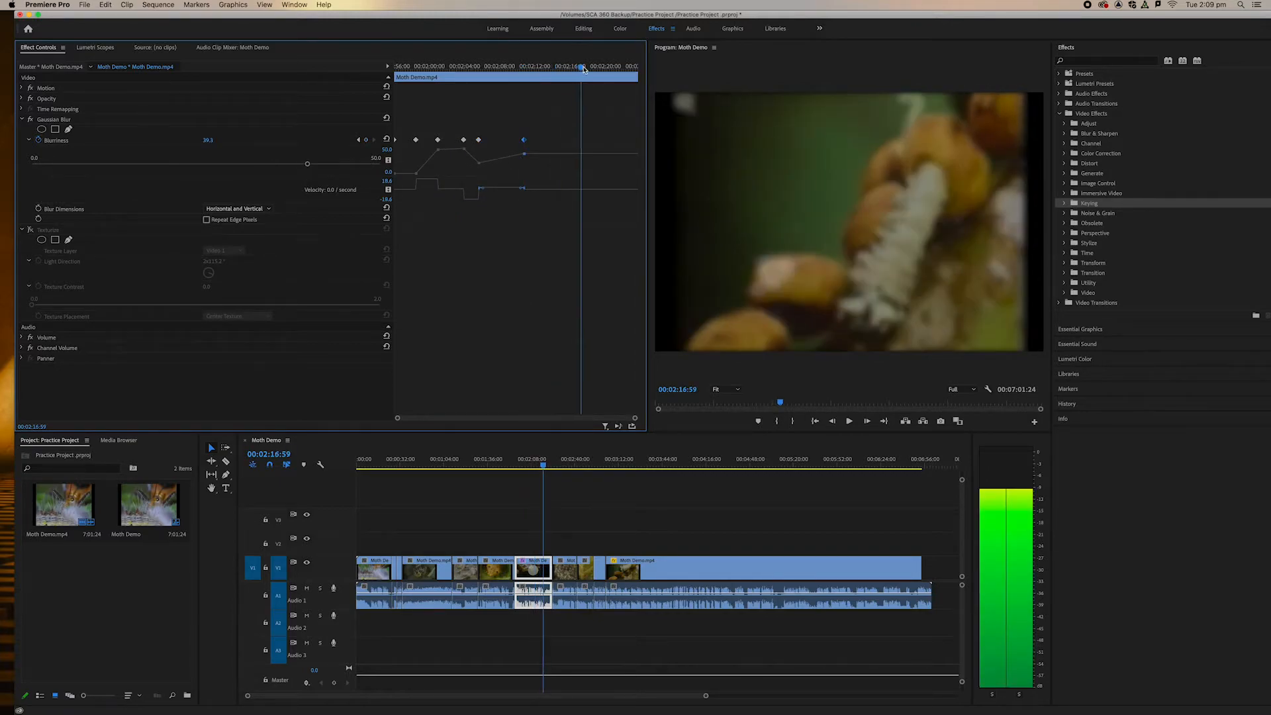
pyautogui.moveTo(584, 68); pyautogui.dragTo(587, 68)
pyautogui.click(365, 140)
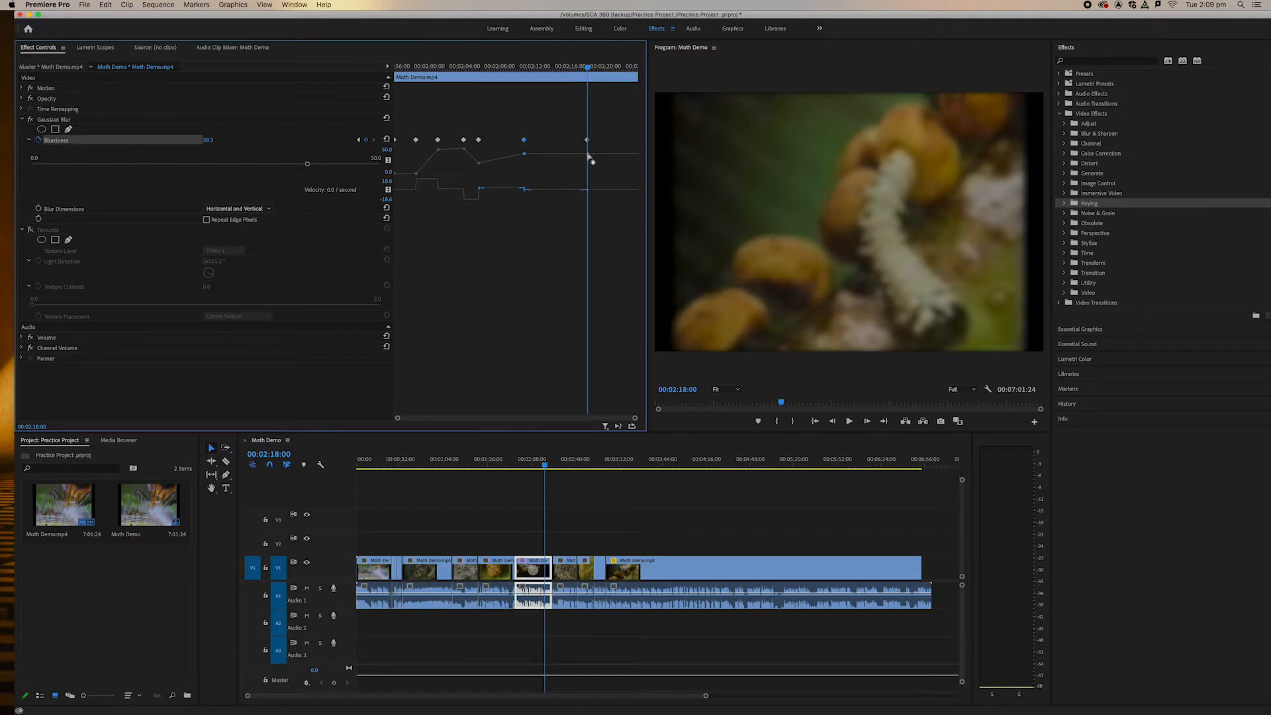
pyautogui.moveTo(589, 158)
pyautogui.mouseDown()
pyautogui.moveTo(588, 169)
pyautogui.moveTo(588, 157)
pyautogui.mouseUp()
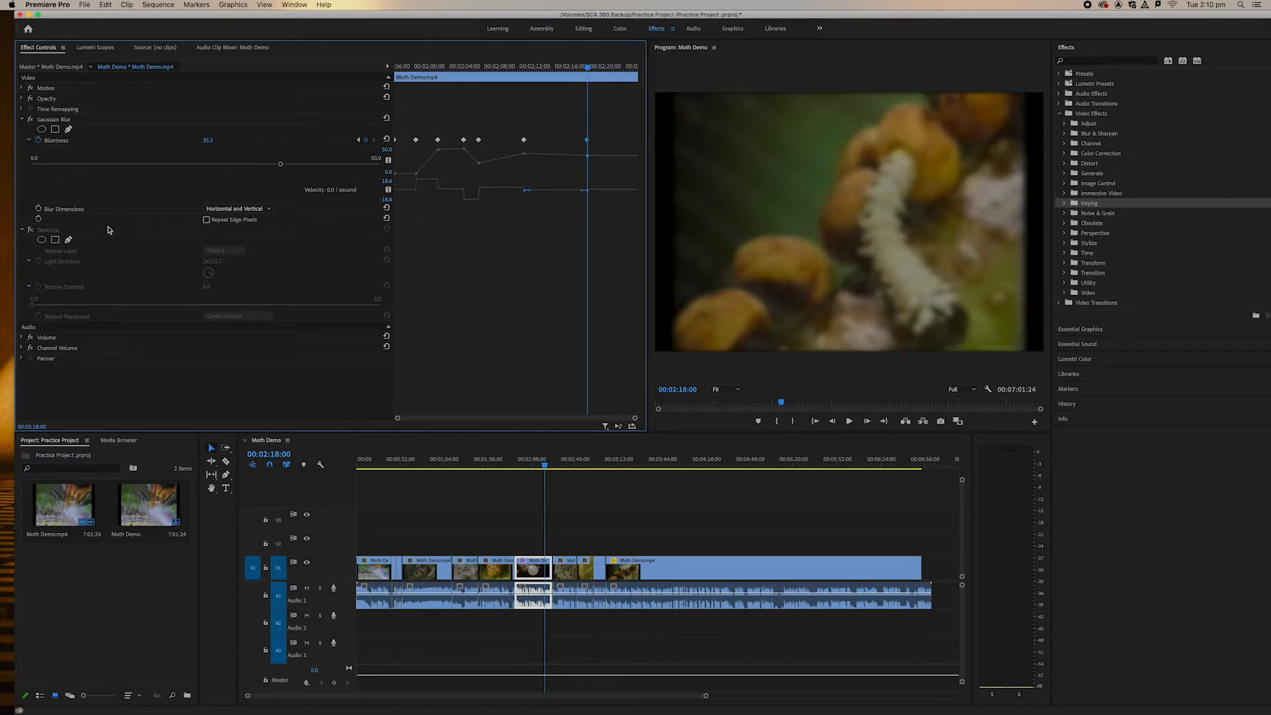
pyautogui.click(71, 210)
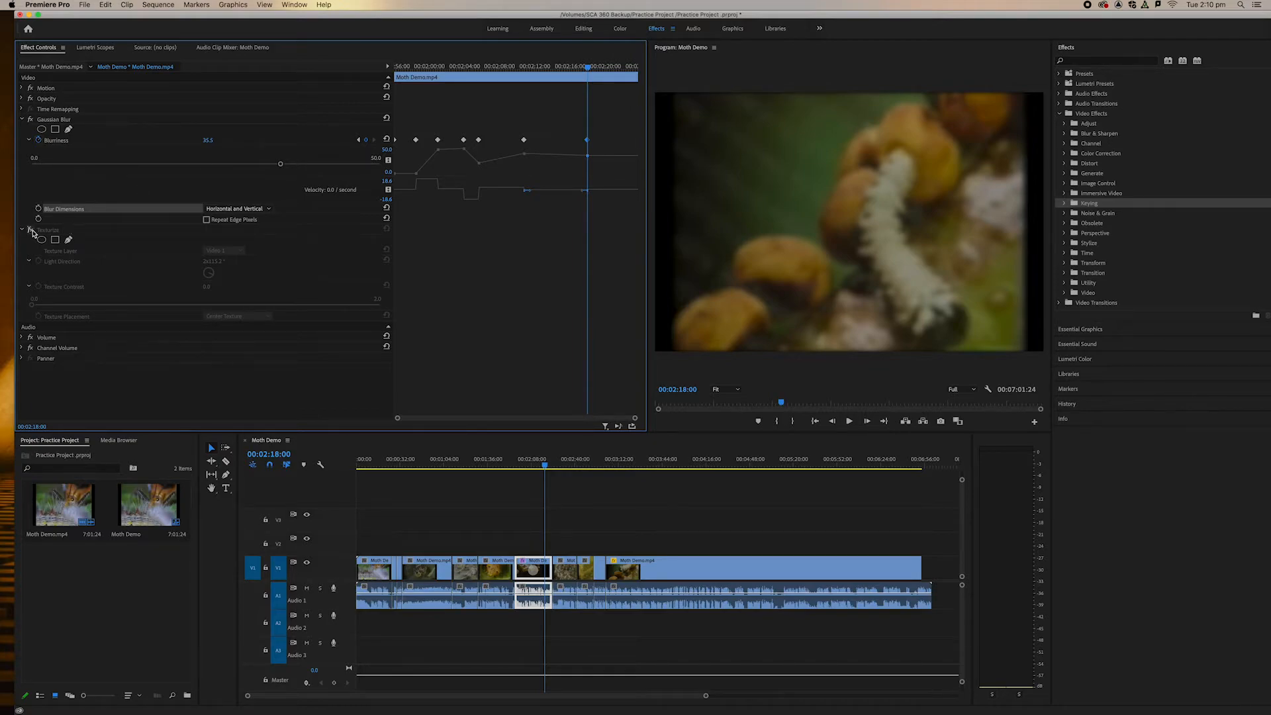
# Enable the Texturize effect and start keyframing its Texture Contrast at the clip's start with a value of 0
pyautogui.click(31, 229)
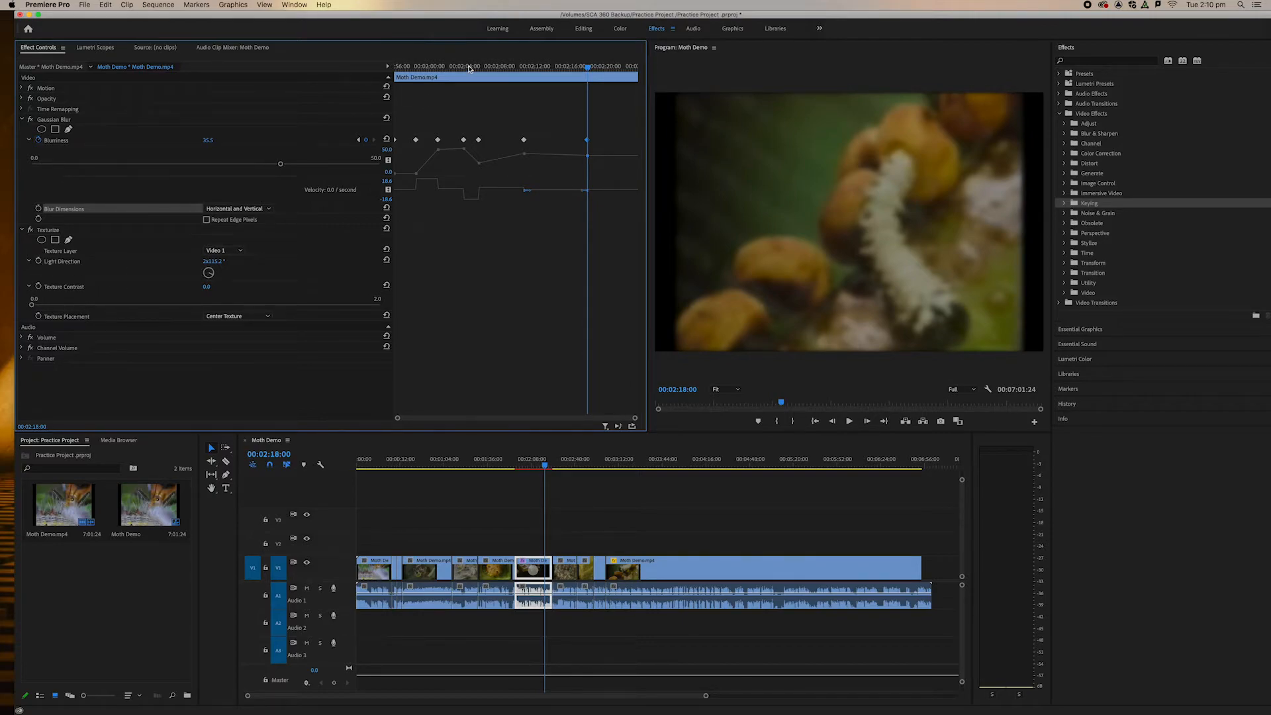
pyautogui.moveTo(468, 67); pyautogui.dragTo(396, 68)
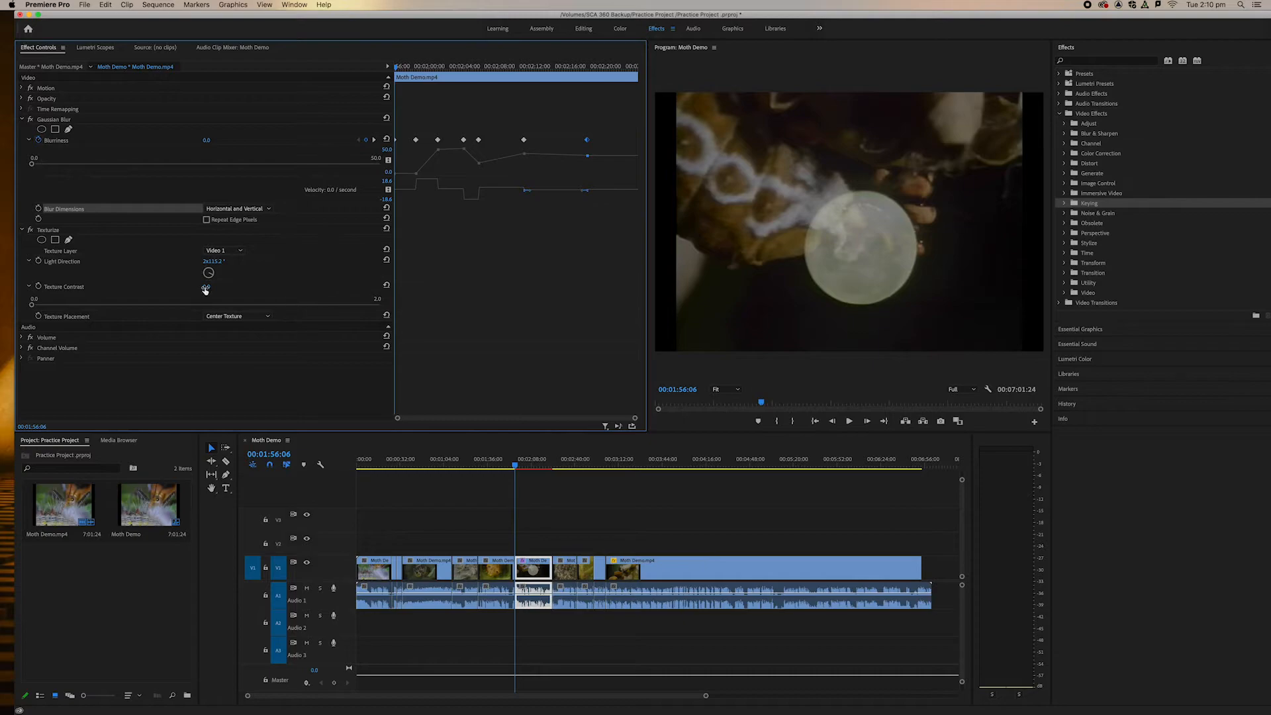
pyautogui.click(277, 296)
pyautogui.click(29, 287)
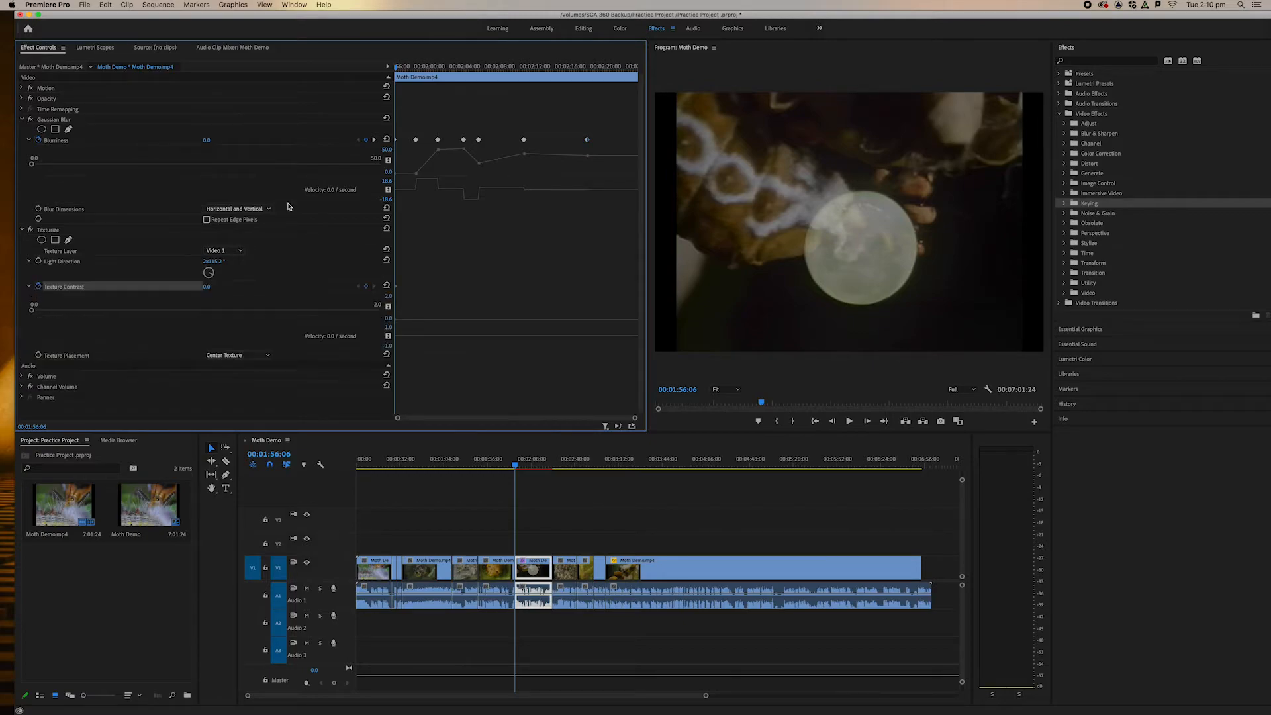
# Add Texture Contrast keyframes of 1.8 at 00:02:07:06 and 1 at 00:02:16:32
pyautogui.moveTo(398, 68); pyautogui.dragTo(491, 68)
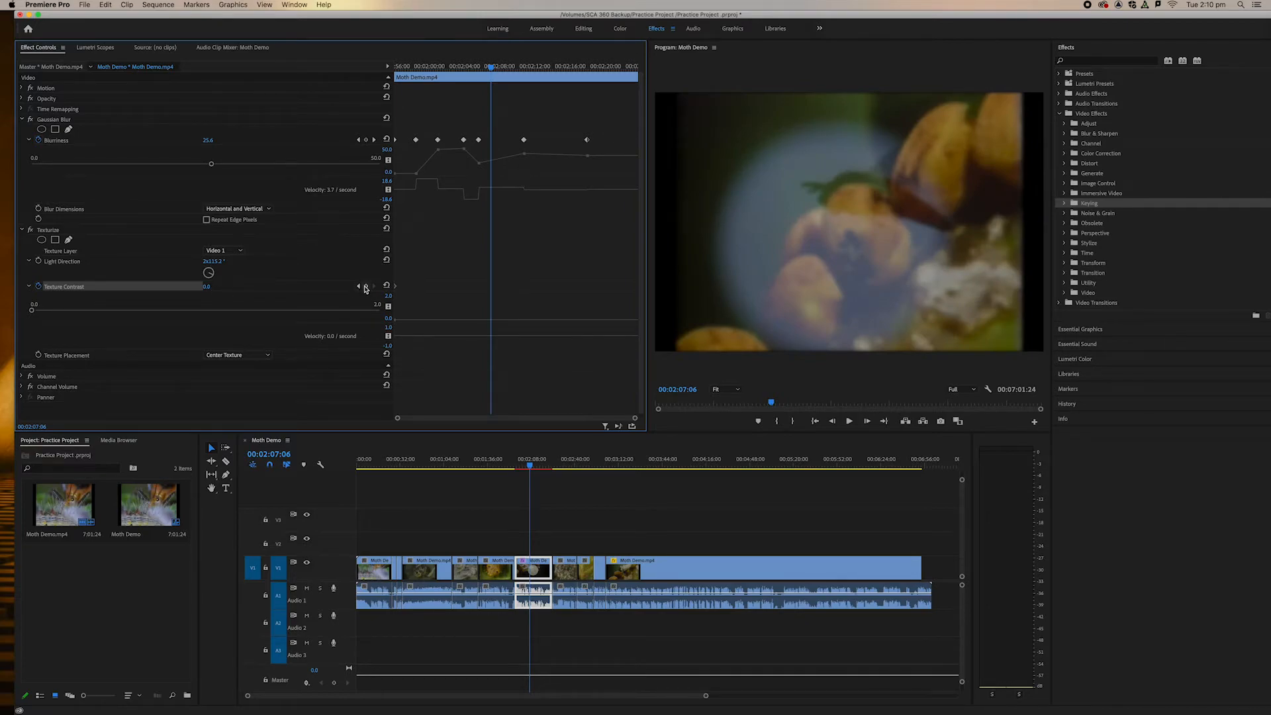
pyautogui.moveTo(34, 309); pyautogui.dragTo(336, 307)
pyautogui.click(574, 67)
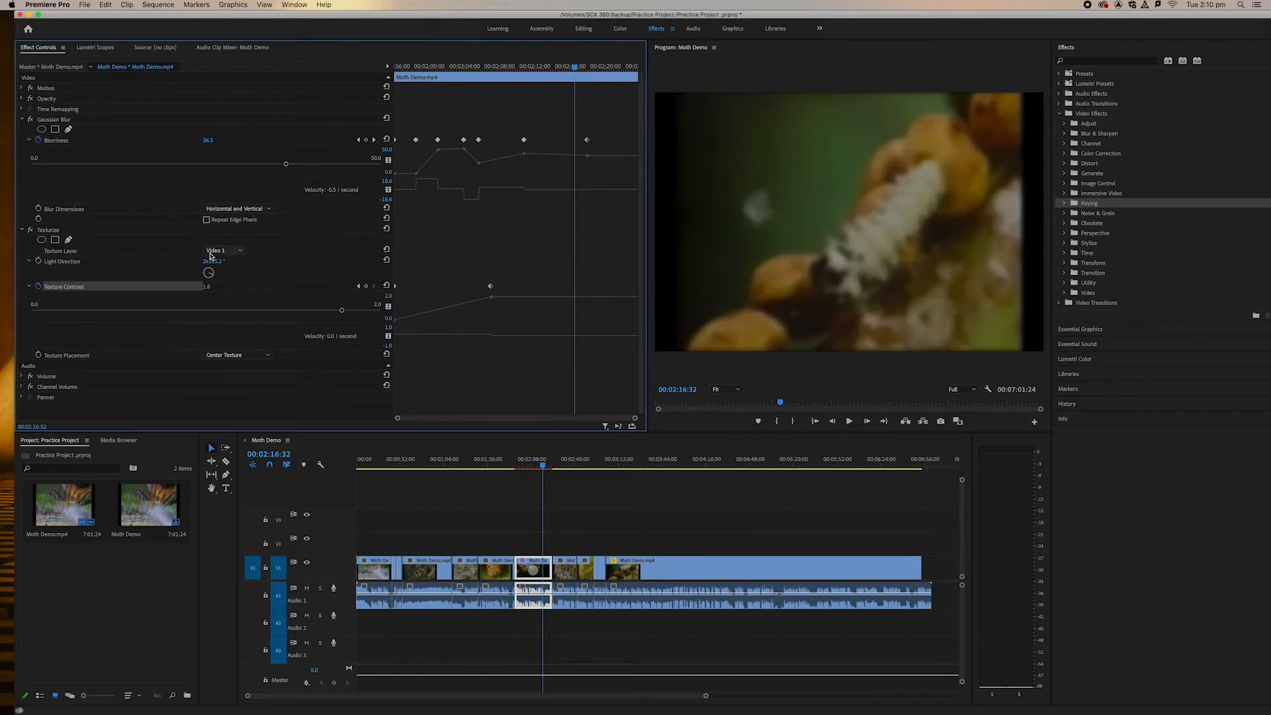
pyautogui.click(209, 288)
pyautogui.write('1')
pyautogui.press('Return')
# Add Texture Contrast keyframes with a reduced value at 00:02:11:44 and a raised value at 00:02:01:04
pyautogui.click(533, 67)
pyautogui.click(366, 286)
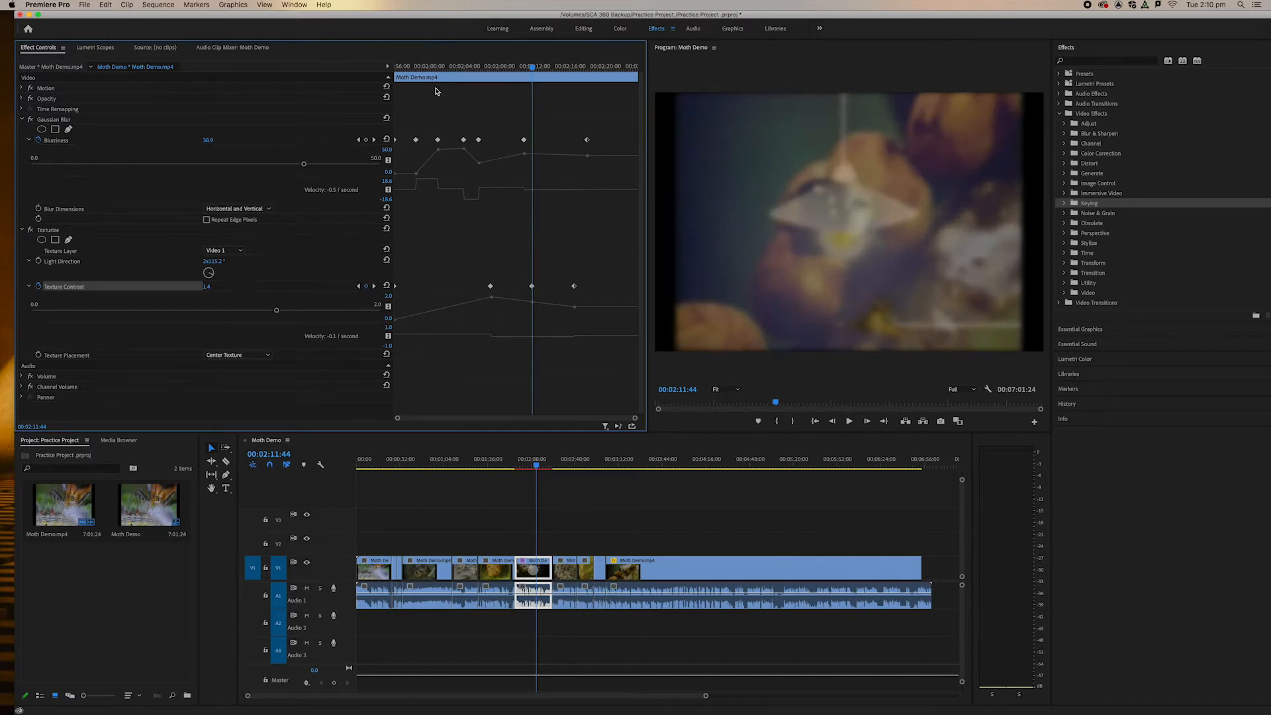
pyautogui.moveTo(276, 310); pyautogui.dragTo(188, 313)
pyautogui.moveTo(532, 67); pyautogui.dragTo(437, 68)
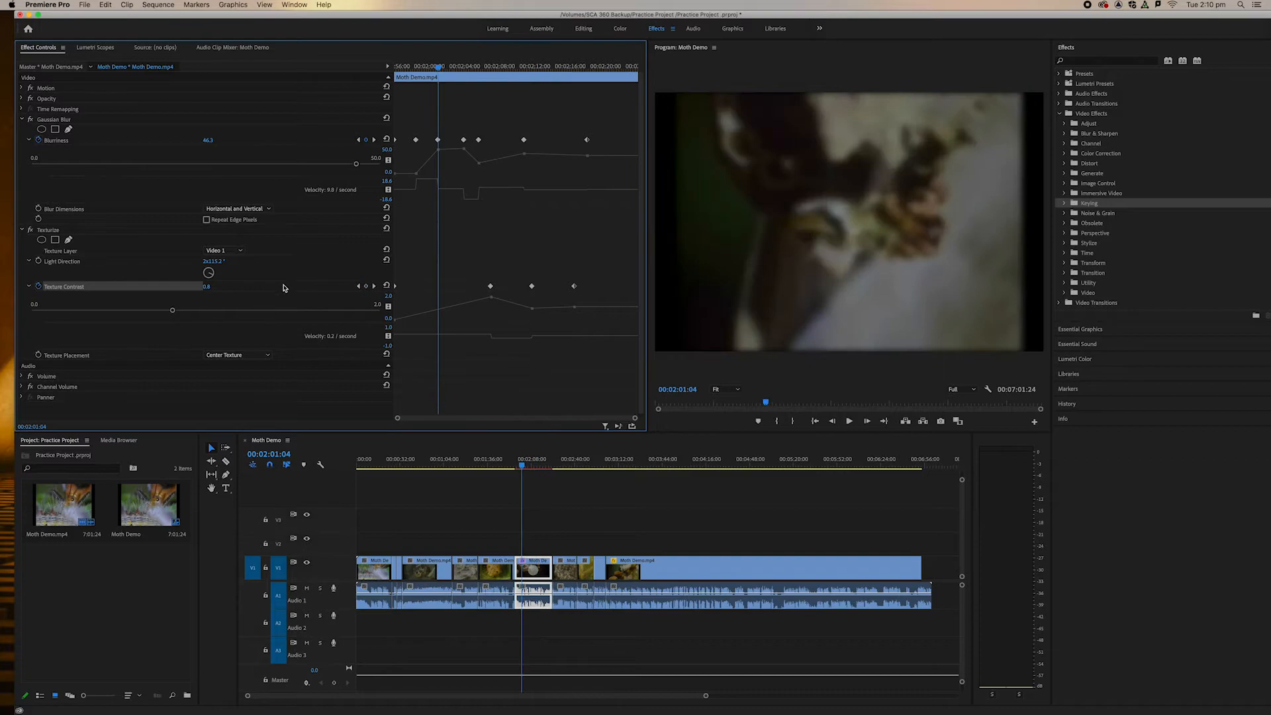
pyautogui.click(365, 286)
pyautogui.moveTo(172, 311); pyautogui.dragTo(326, 309)
# Collapse the Gaussian Blur settings and play the clip from its start to review the animated effects
pyautogui.moveTo(440, 69); pyautogui.dragTo(395, 69)
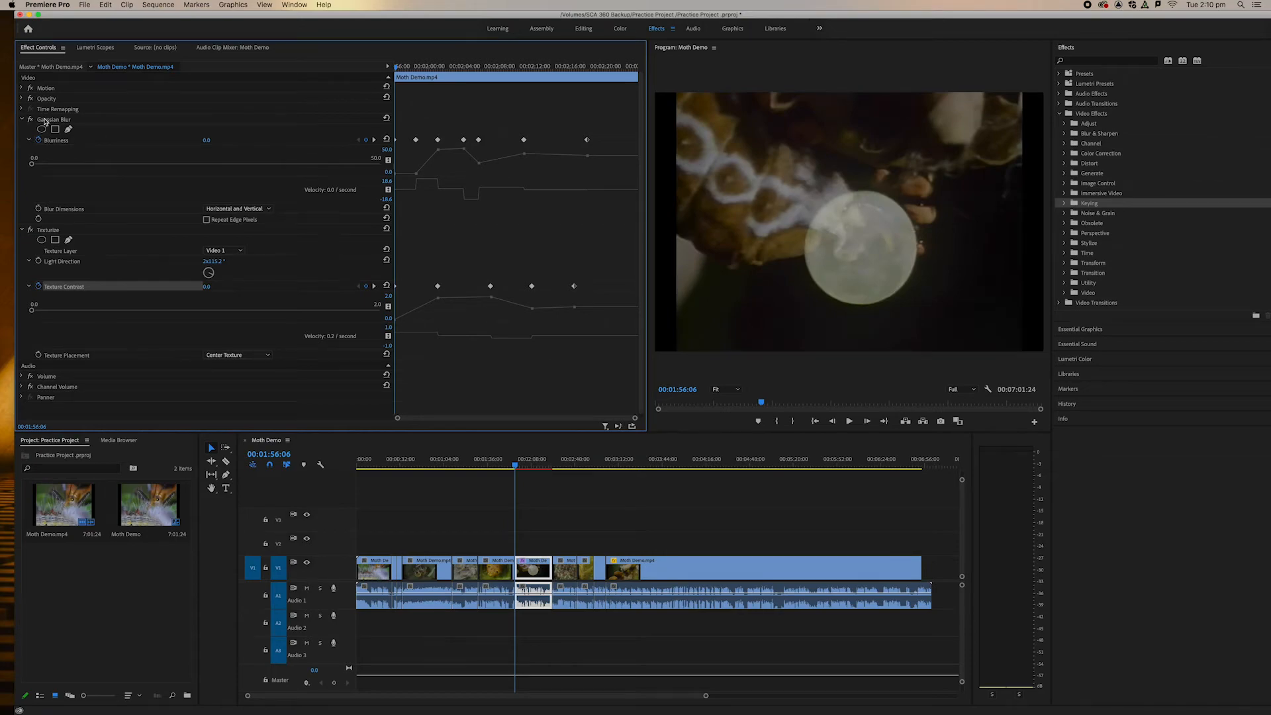
pyautogui.click(22, 120)
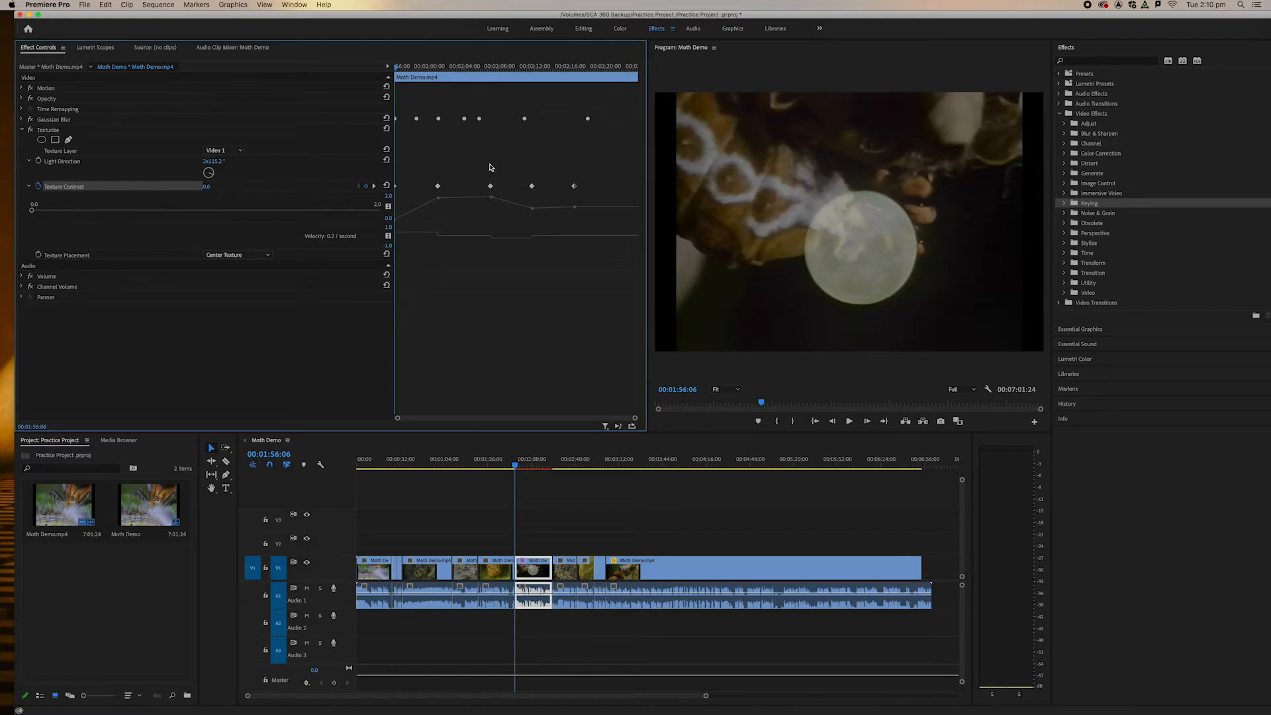
pyautogui.press('space')
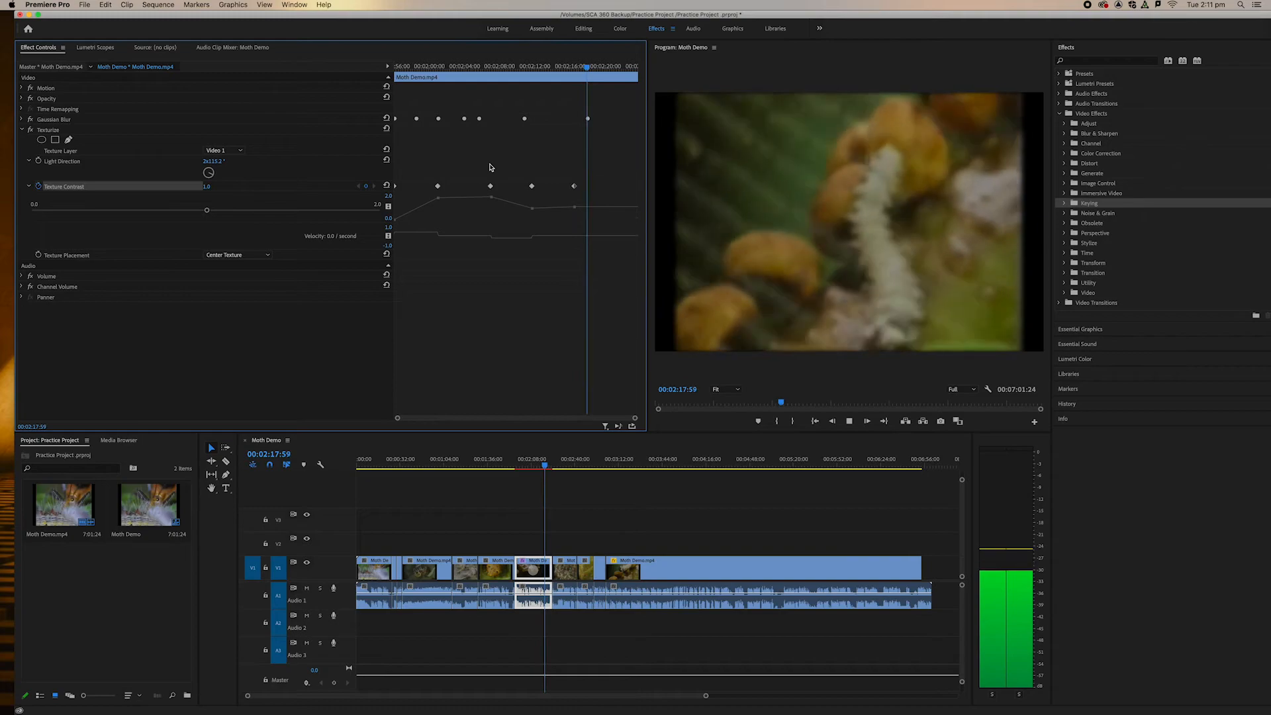
pyautogui.click(533, 465)
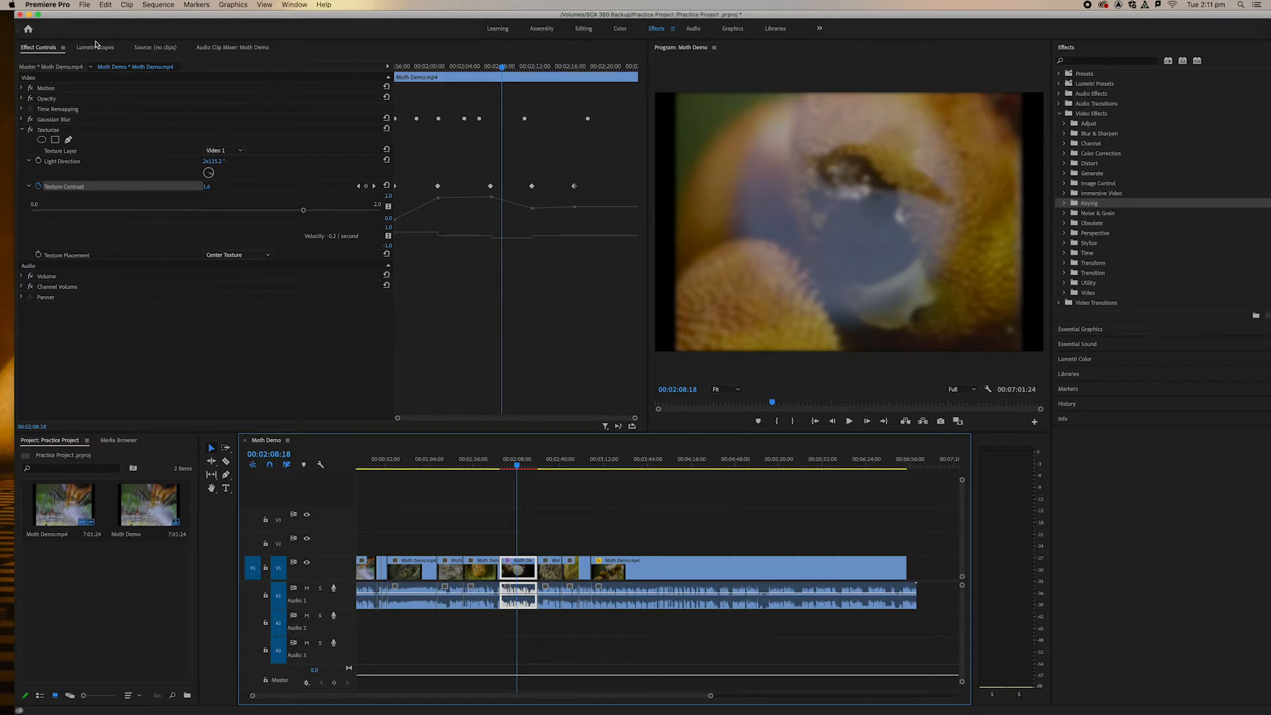
# Keyframe the clip's Scale under Motion from 100 at the clip's start to 200 at 00:02:14:30
pyautogui.click(22, 89)
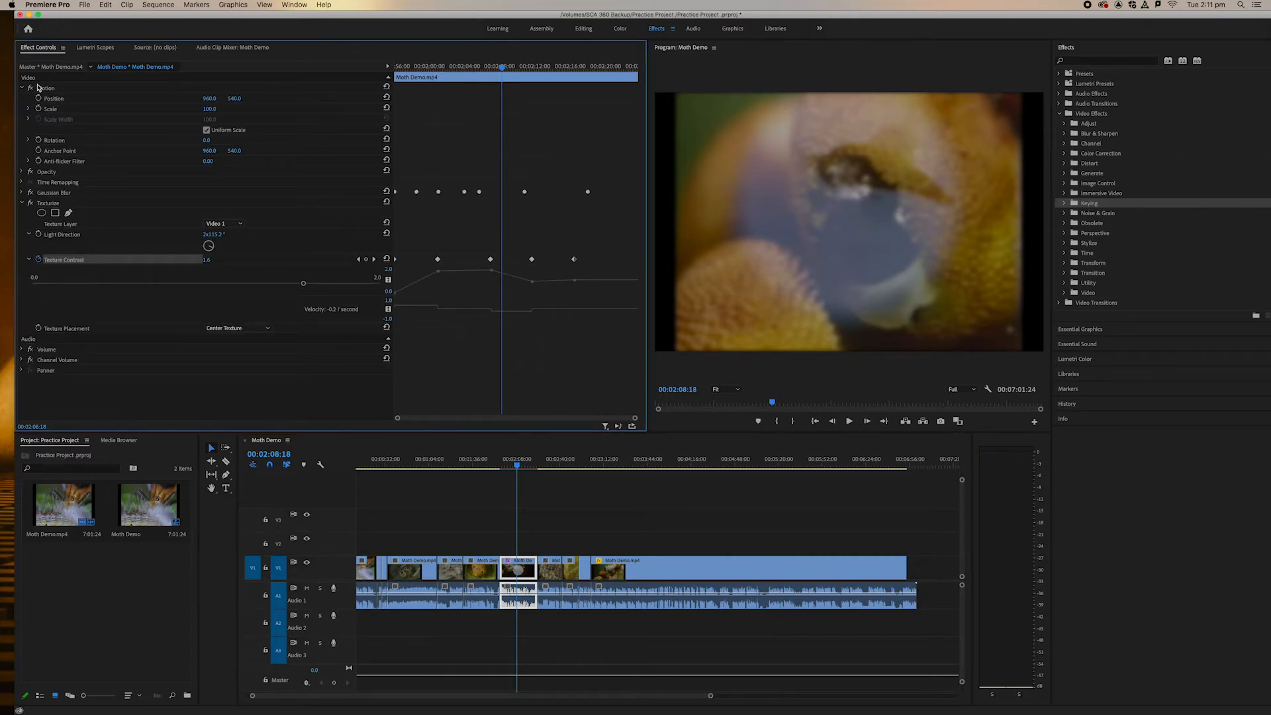
pyautogui.click(60, 111)
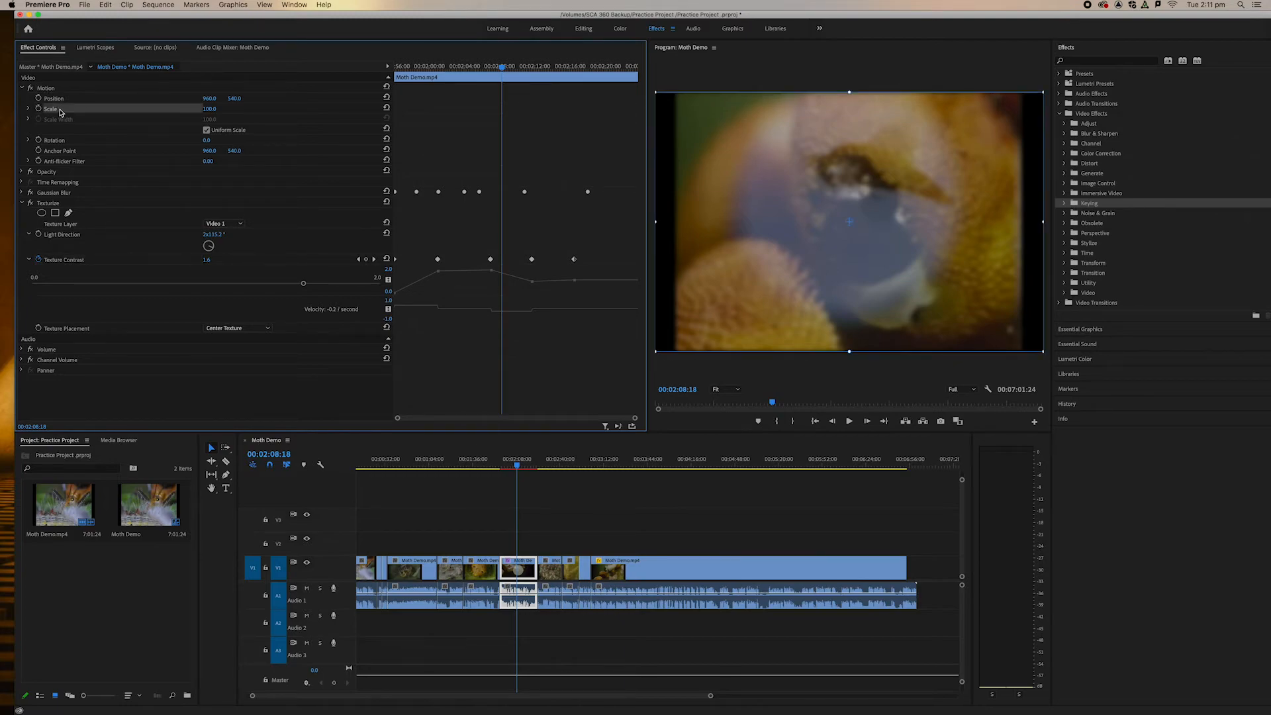
pyautogui.moveTo(403, 66); pyautogui.dragTo(370, 69)
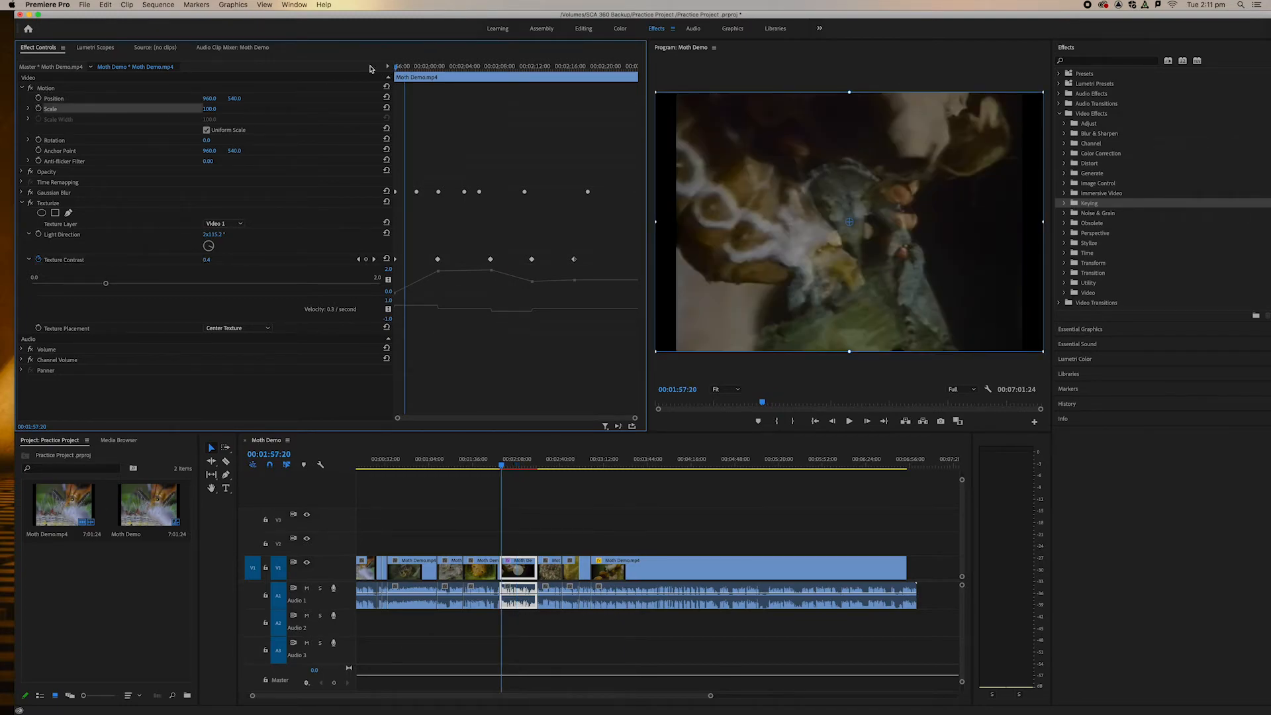
pyautogui.click(38, 109)
pyautogui.moveTo(392, 68); pyautogui.dragTo(556, 67)
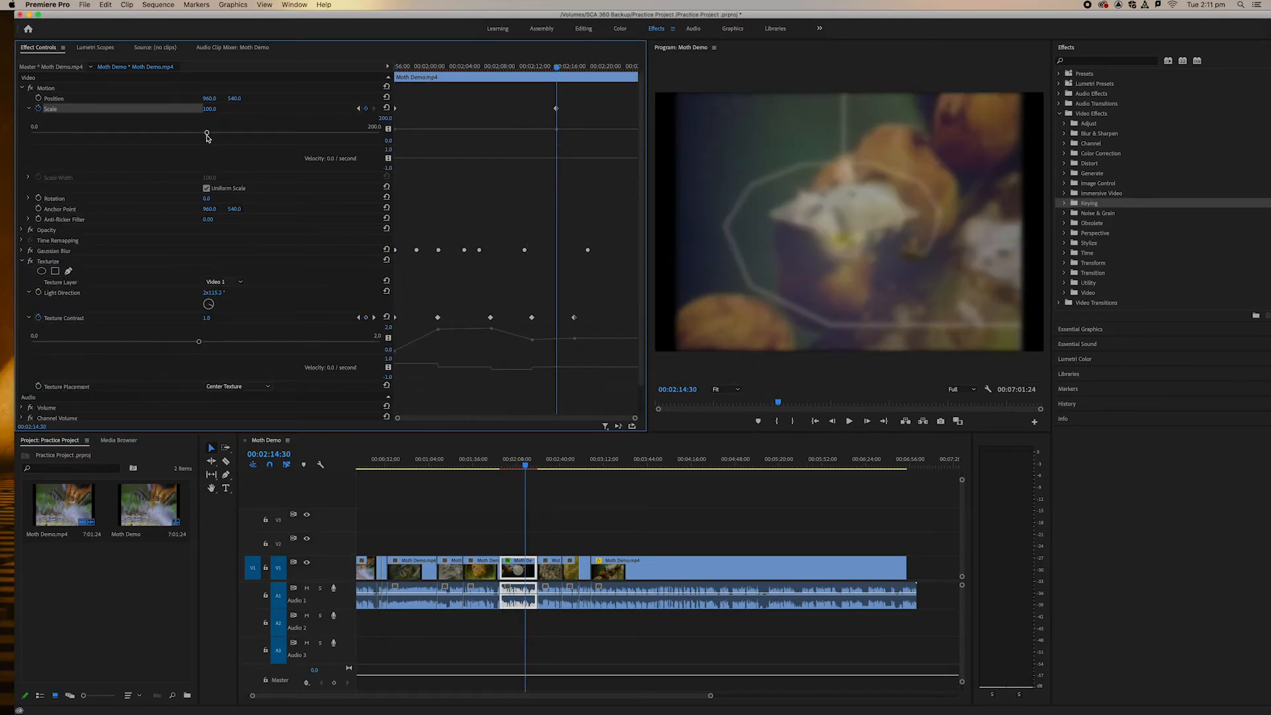
pyautogui.moveTo(207, 135); pyautogui.dragTo(385, 142)
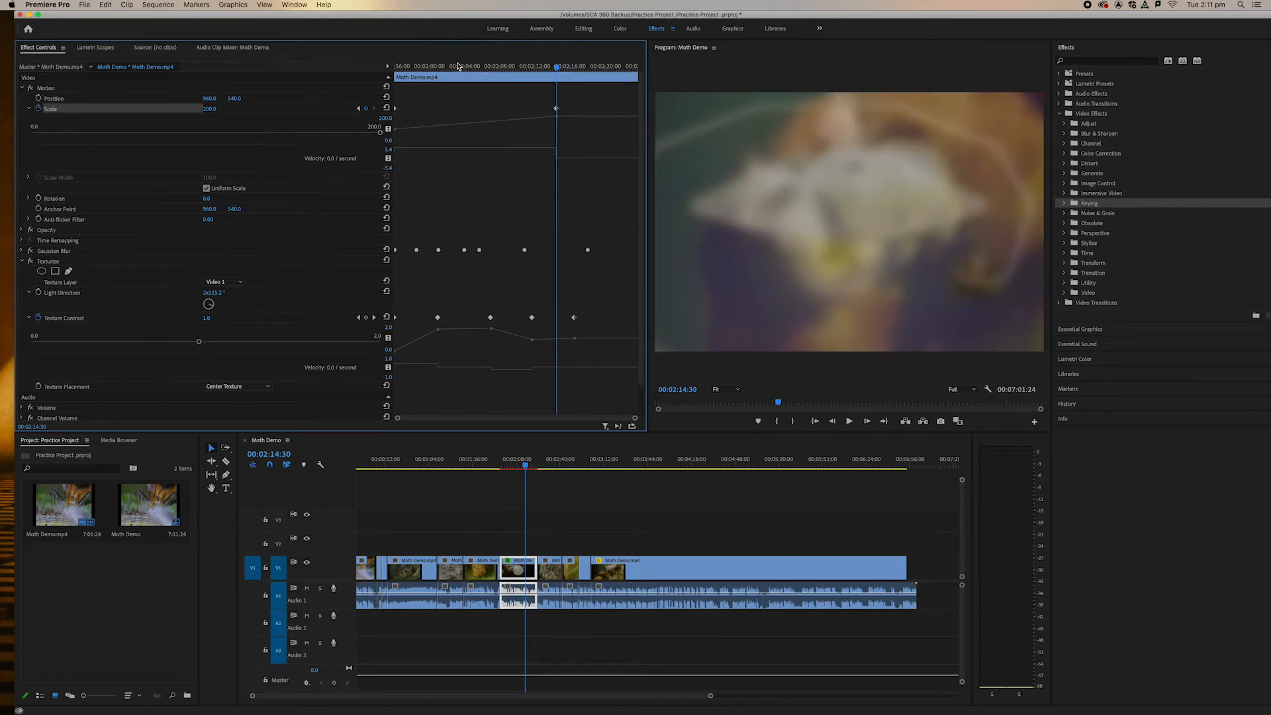
# Keyframe the clip's Rotation from 0° at the clip's start to about 2x344° at 00:02:19:34
pyautogui.press('Up')
pyautogui.click(27, 198)
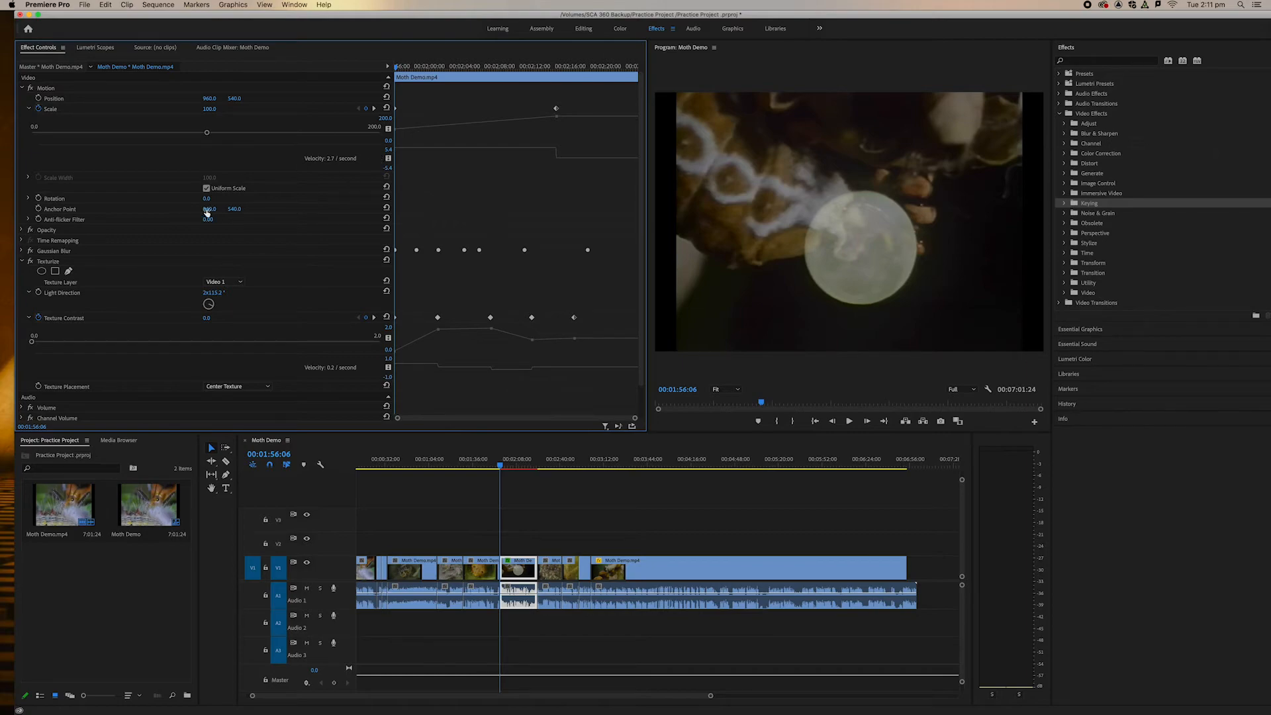
pyautogui.click(29, 199)
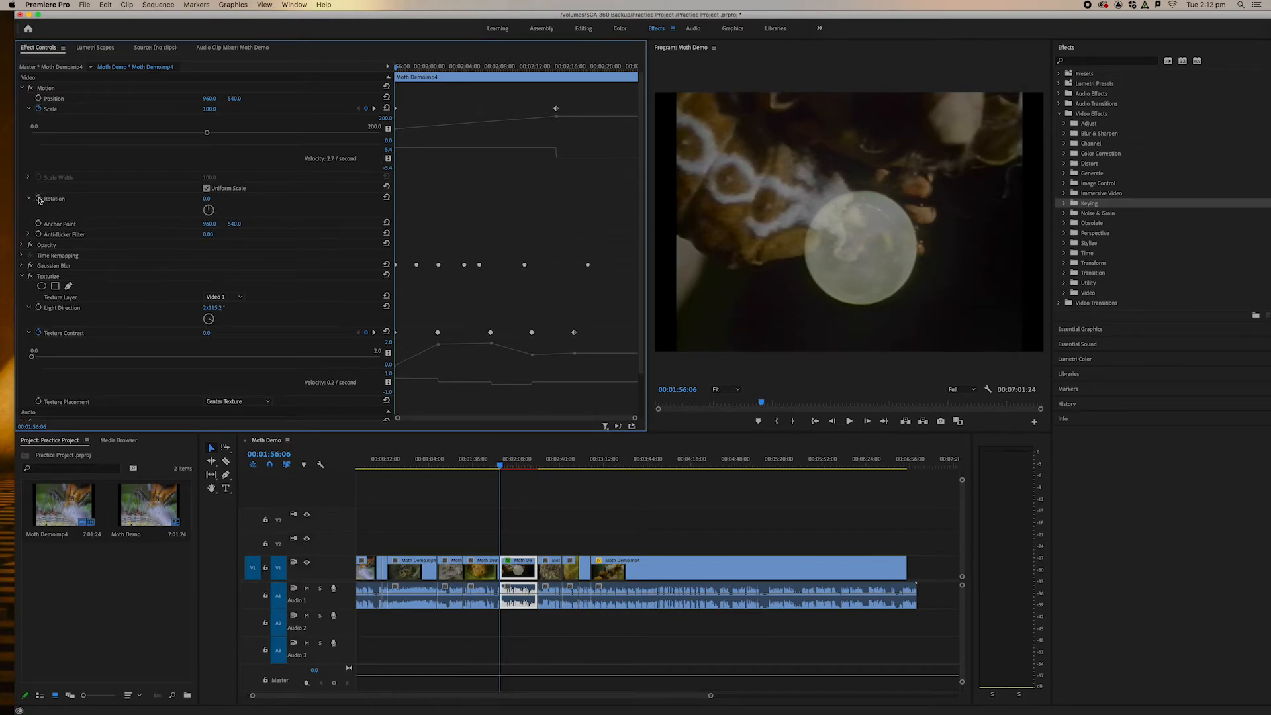
pyautogui.click(40, 199)
pyautogui.moveTo(395, 73); pyautogui.dragTo(601, 68)
pyautogui.moveTo(209, 216); pyautogui.dragTo(207, 176)
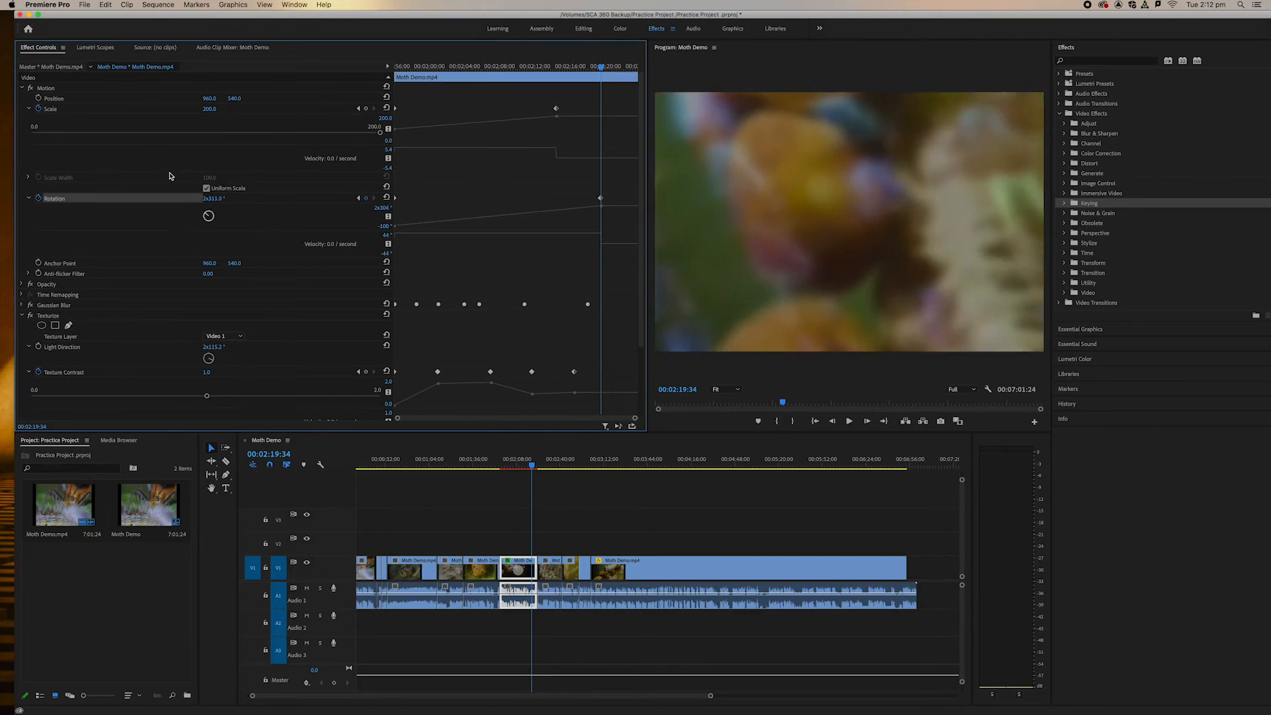
# Play the clip from near its start to review the scale and rotation animation
pyautogui.moveTo(600, 67); pyautogui.dragTo(395, 70)
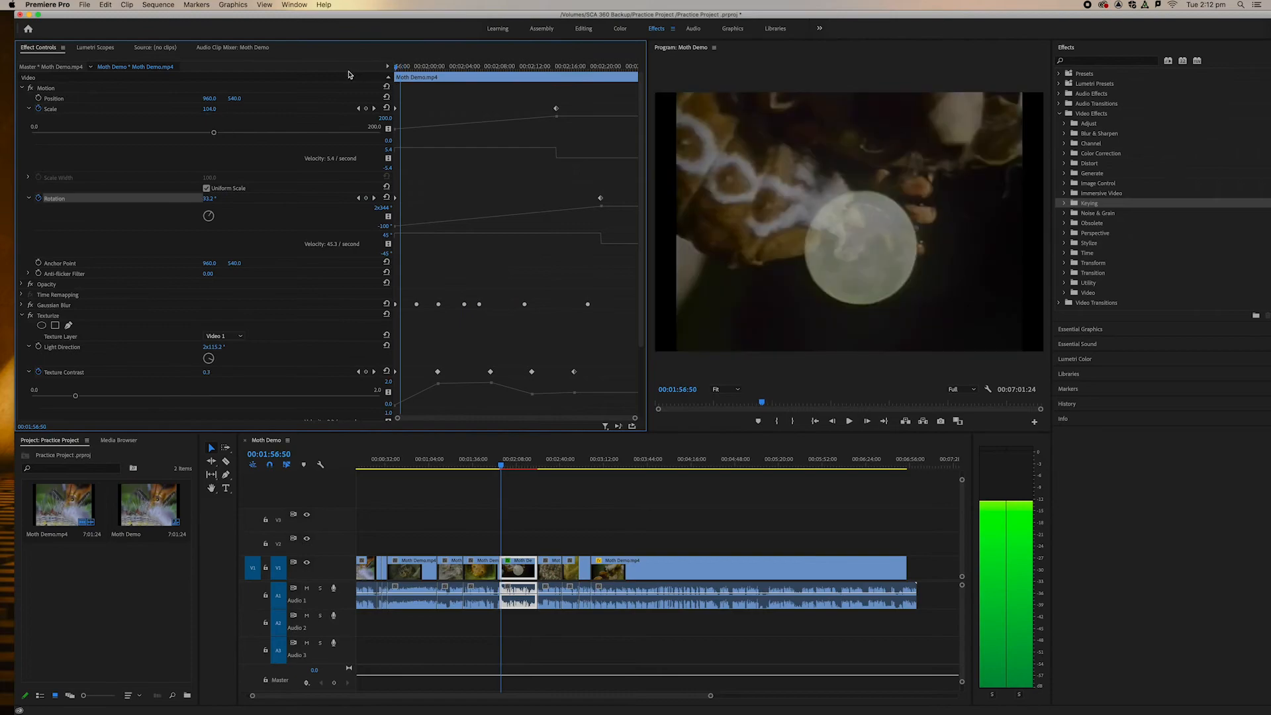
pyautogui.press('space')
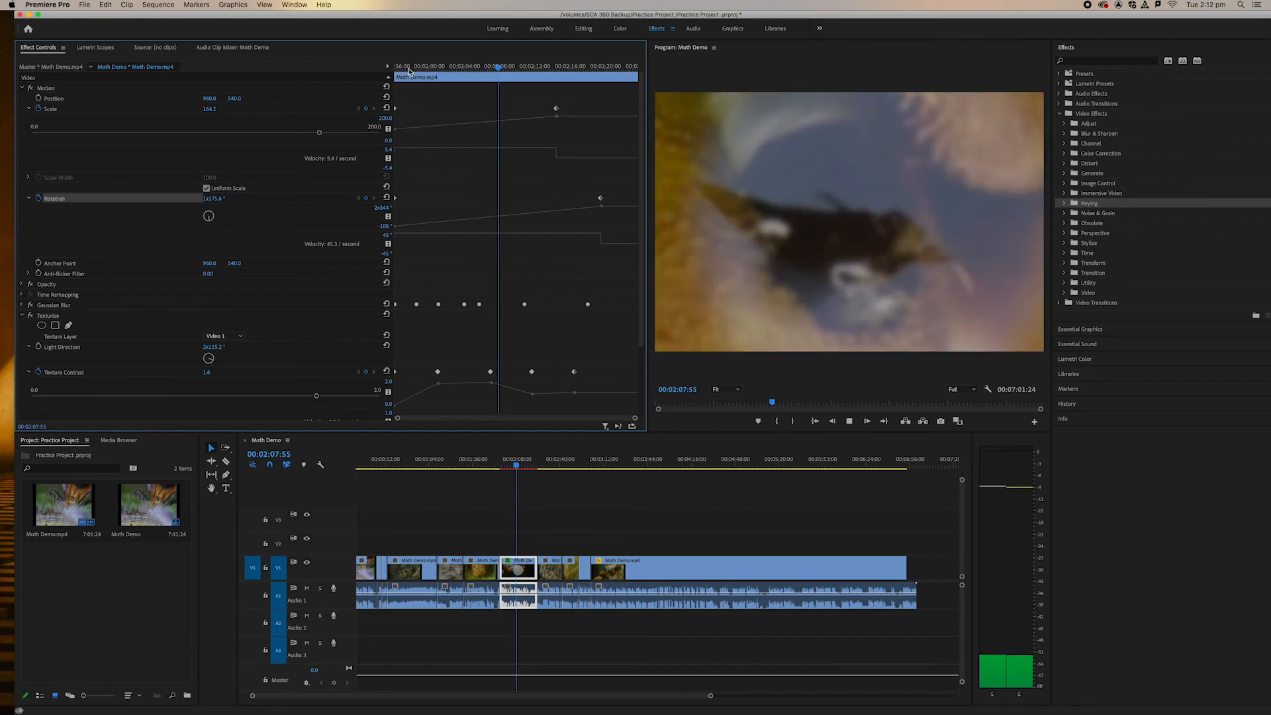
pyautogui.press('space')
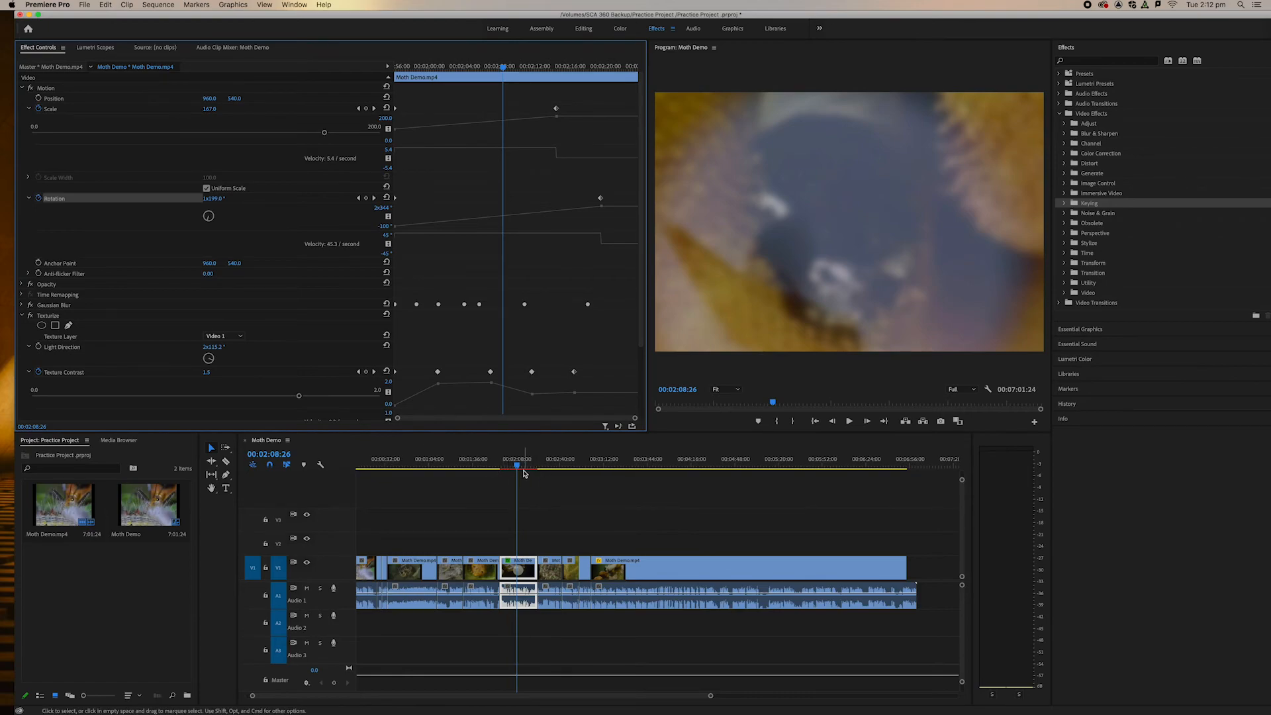
# Render the sequence's effects and play the rendered Moth Demo clip from around 00:02:01 in the timeline
pyautogui.press('Return')
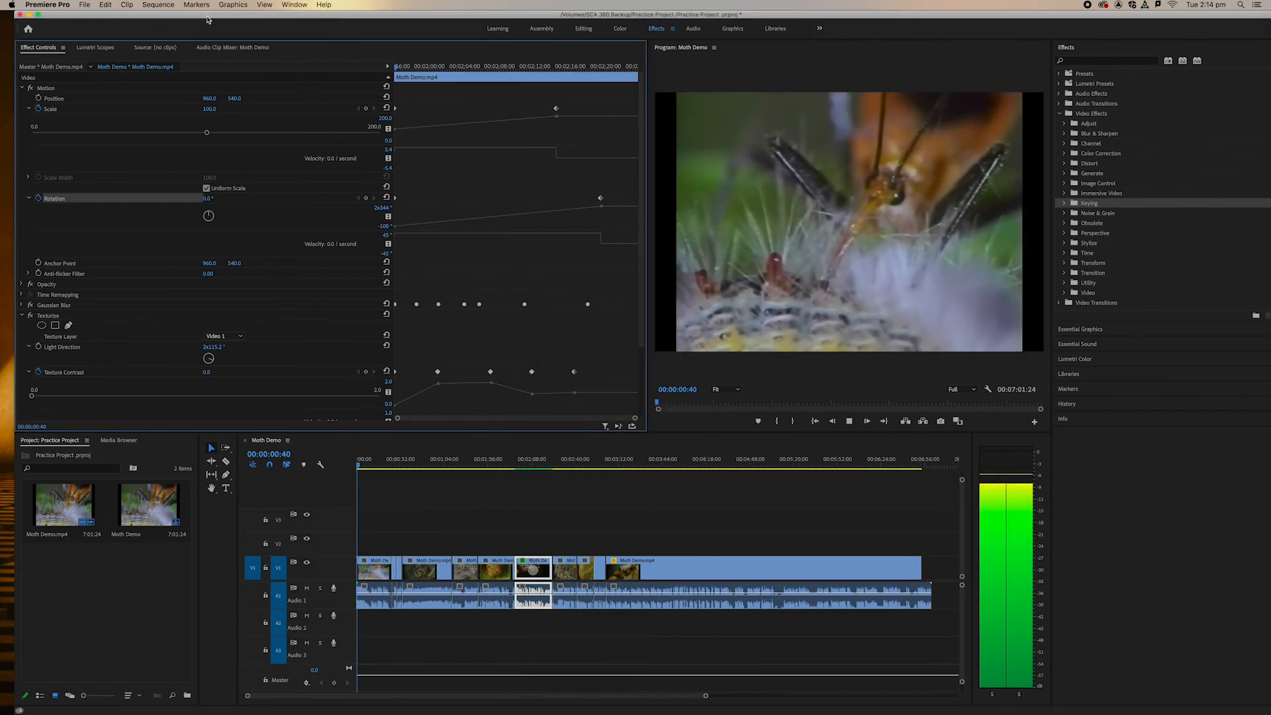
pyautogui.press('space')
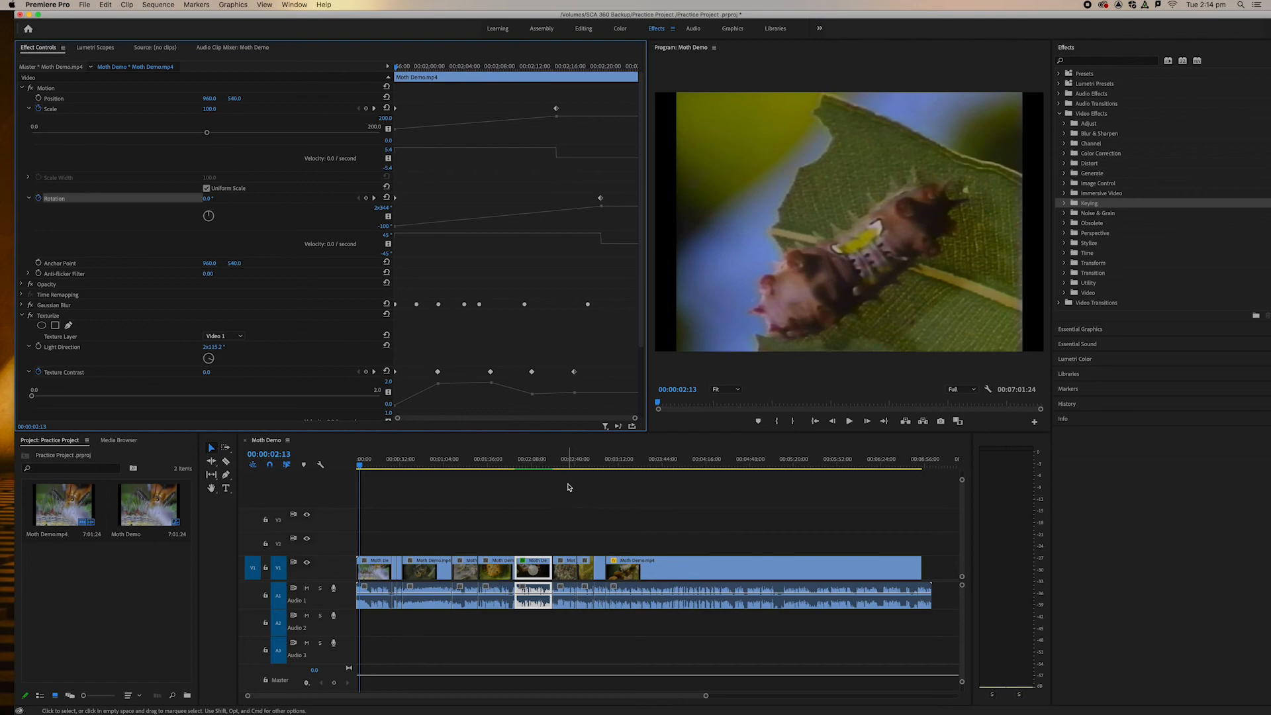
pyautogui.click(521, 462)
pyautogui.press('space')
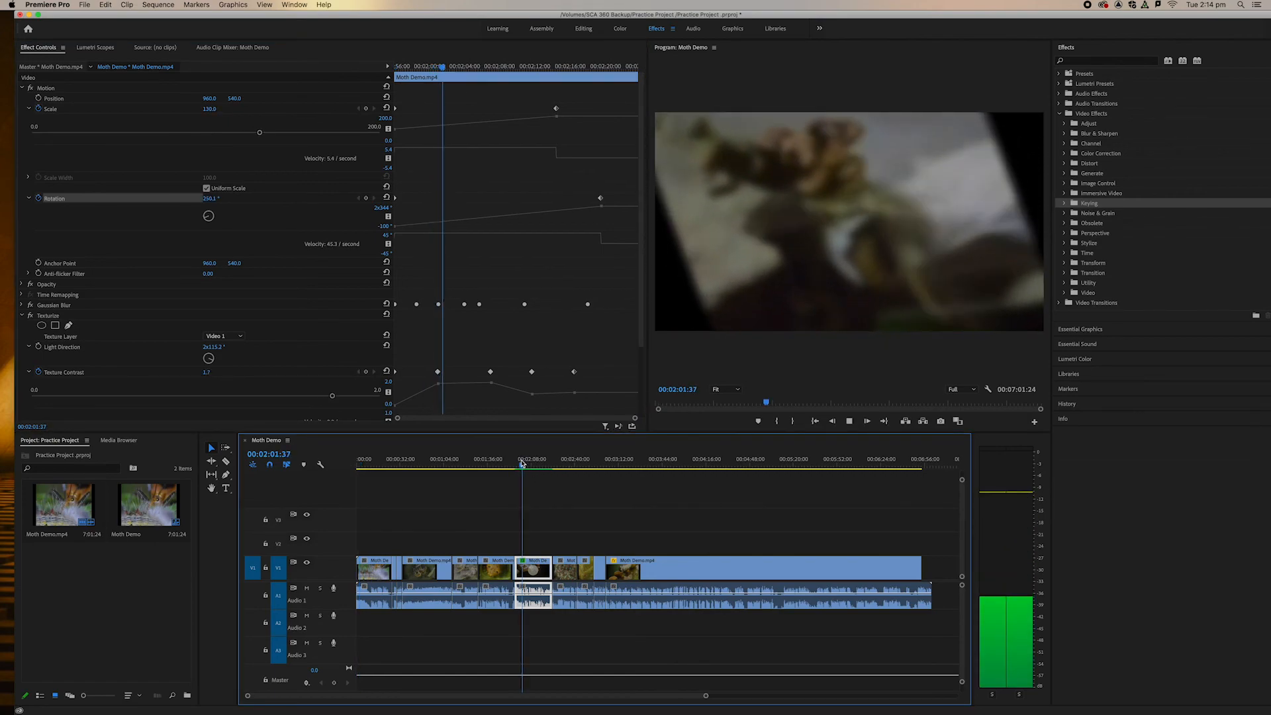